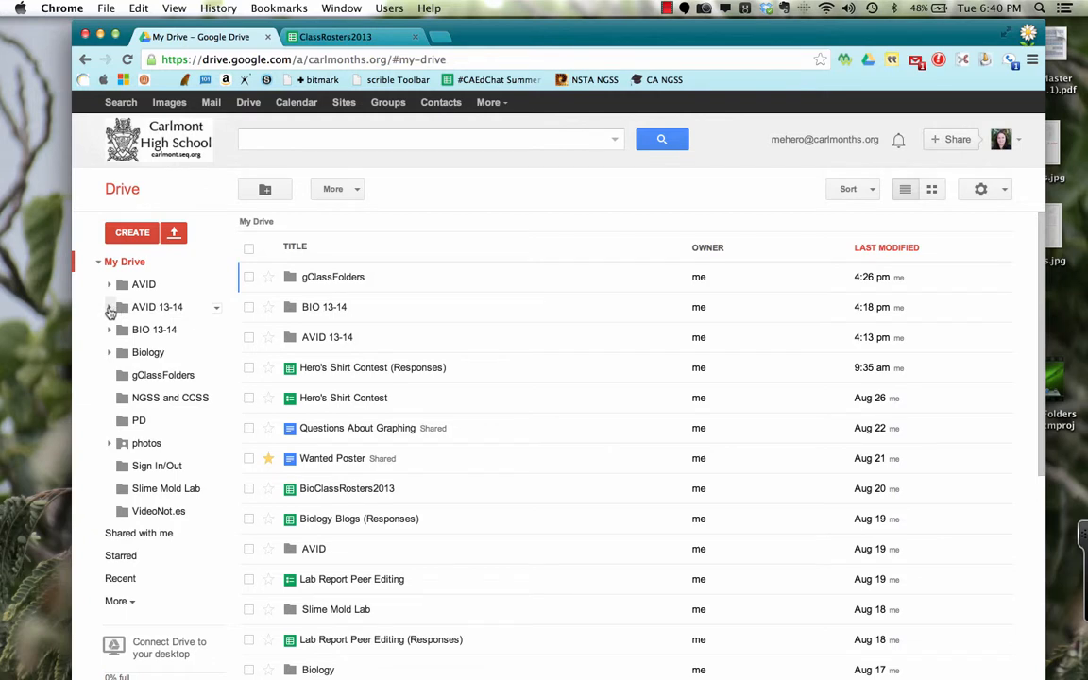
Examine the AVID 13-14 class folder, including its View folder and the Period 2 assignment folders
click(110, 308)
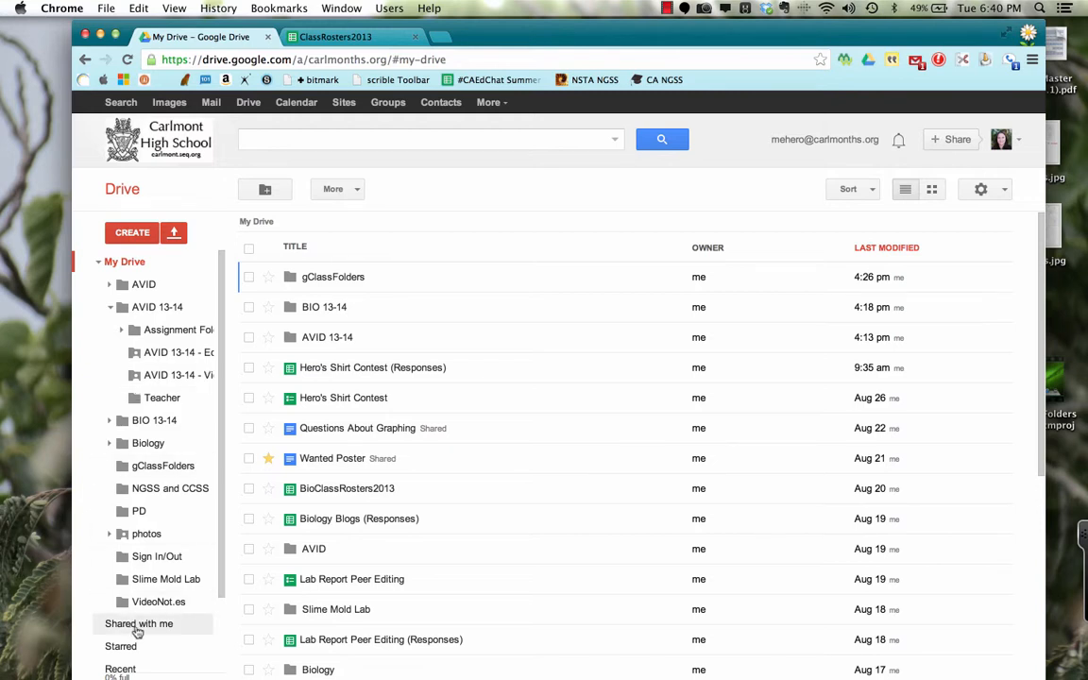
click(190, 377)
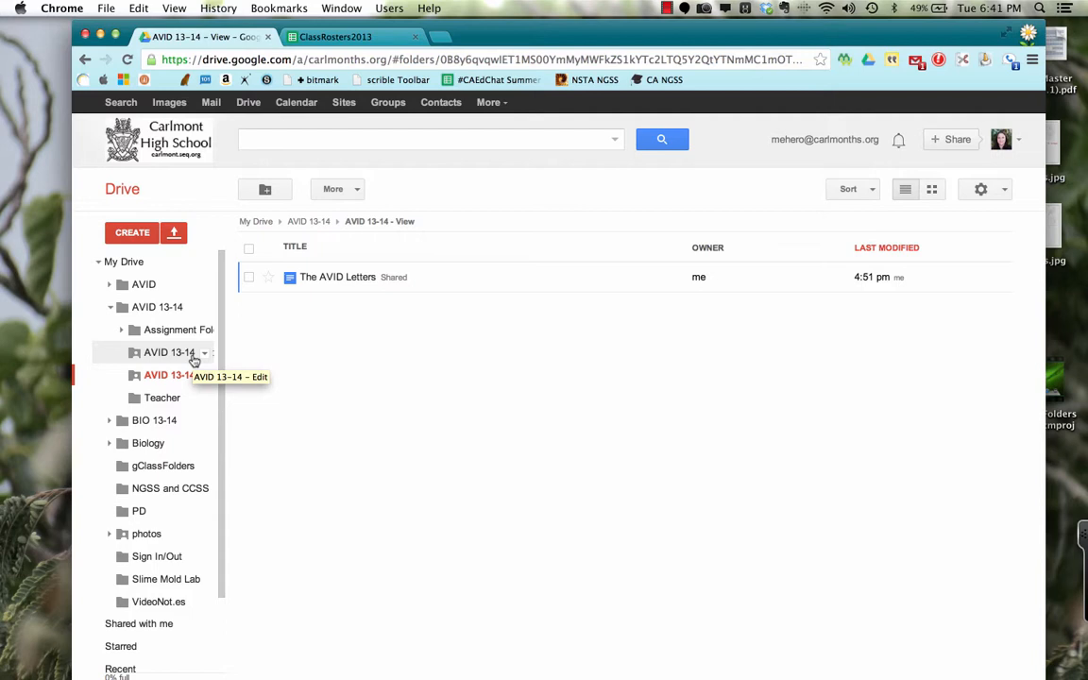
click(121, 332)
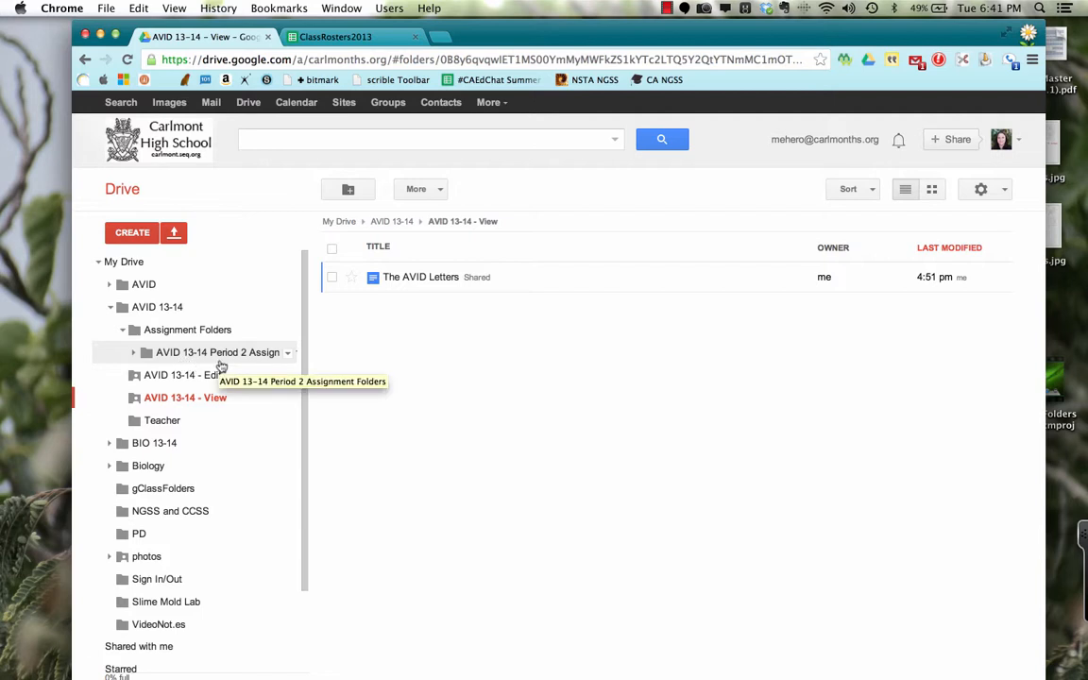
click(233, 356)
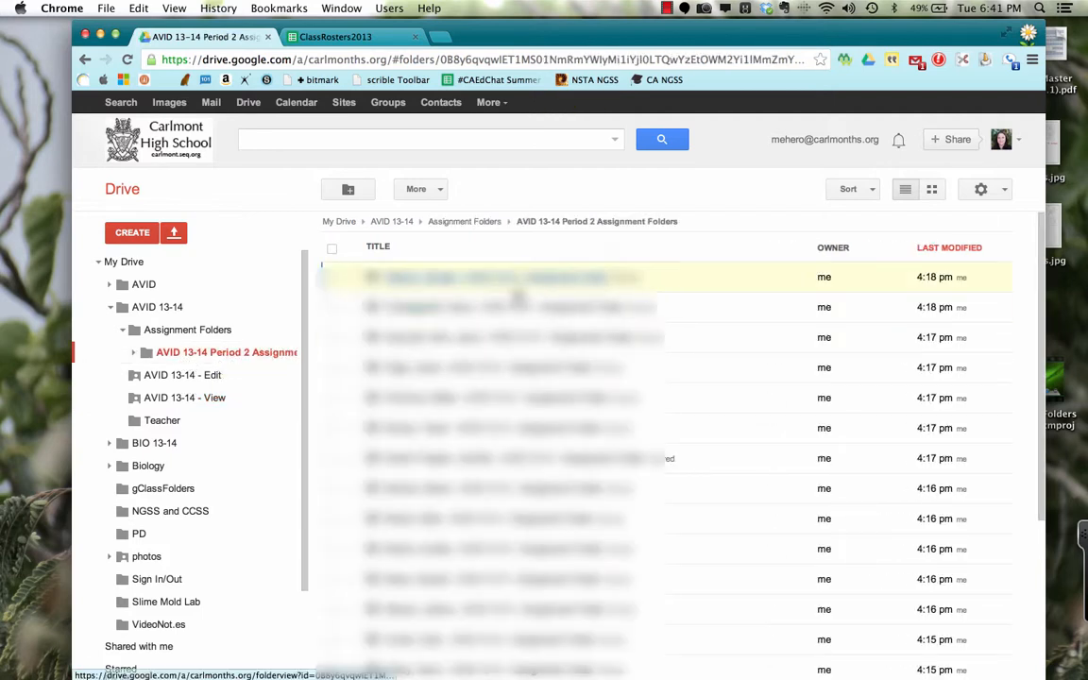
drag(517, 296, 518, 303)
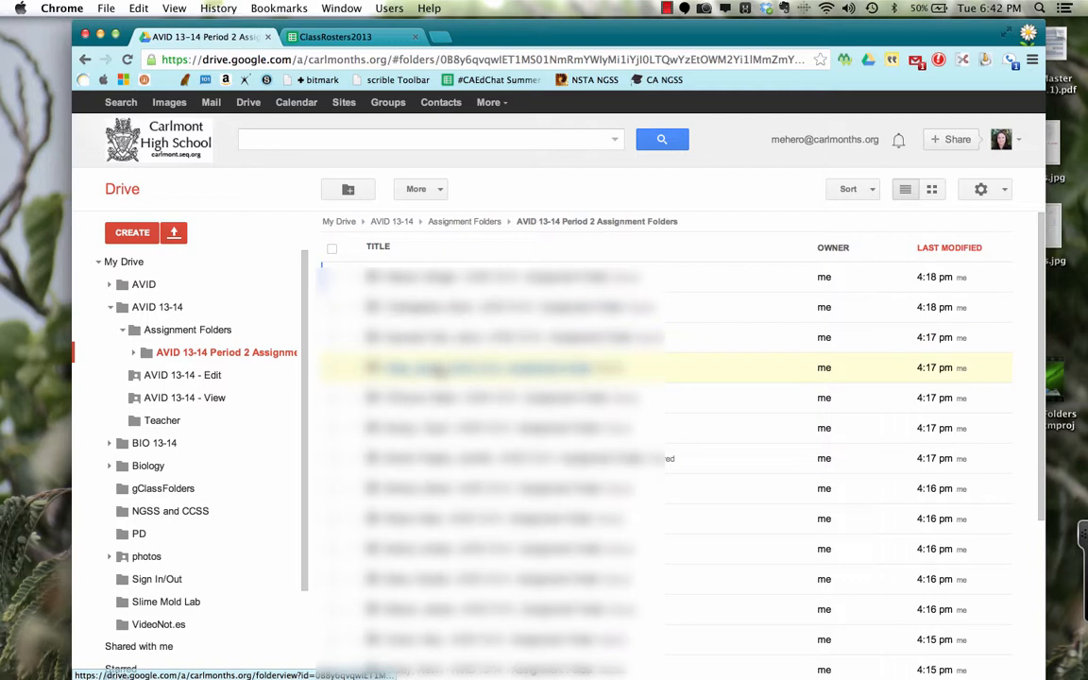
drag(437, 369, 440, 380)
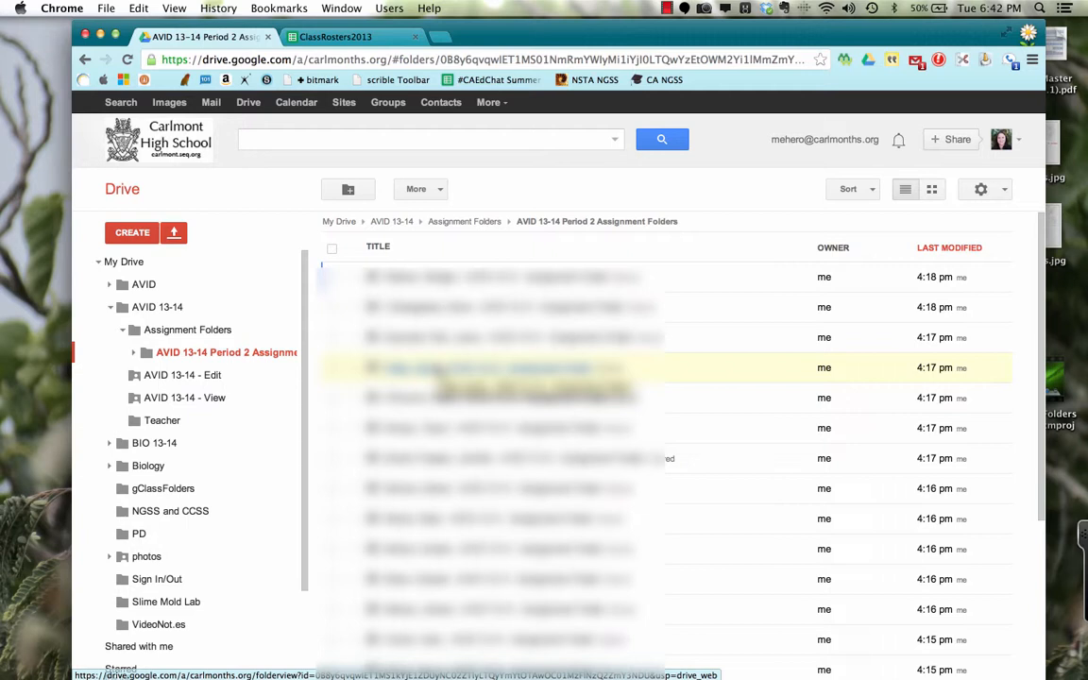
drag(440, 380, 123, 354)
Collapse AVID 13-14 and examine the BIO 13-14 assignment folders by period, including the student folders in Period 3
click(110, 309)
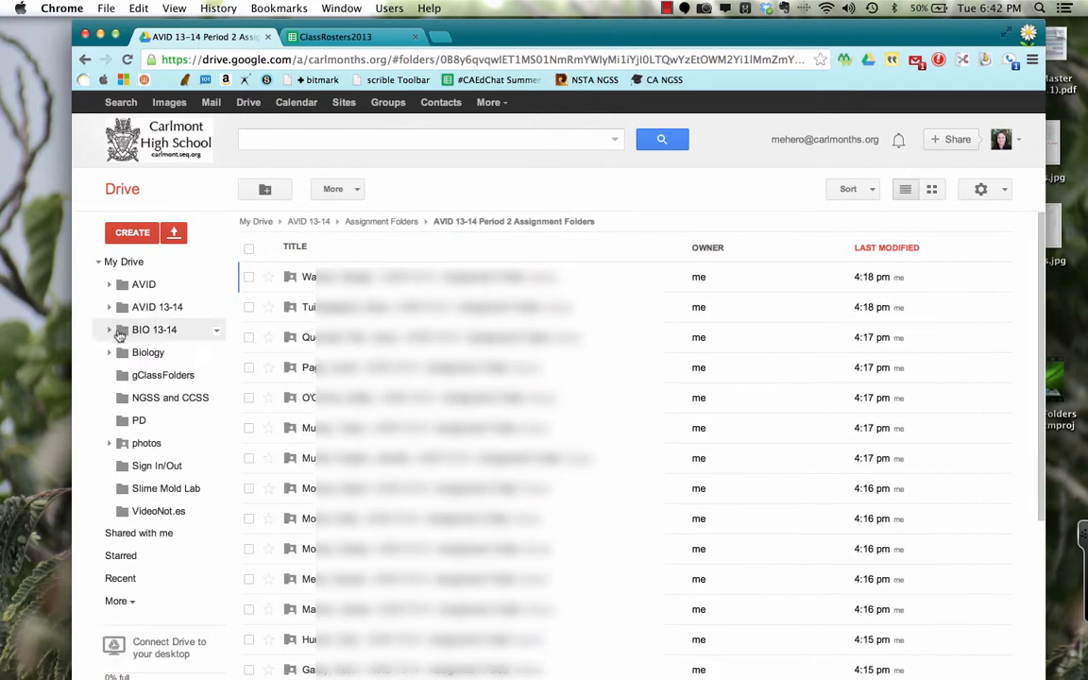
click(111, 331)
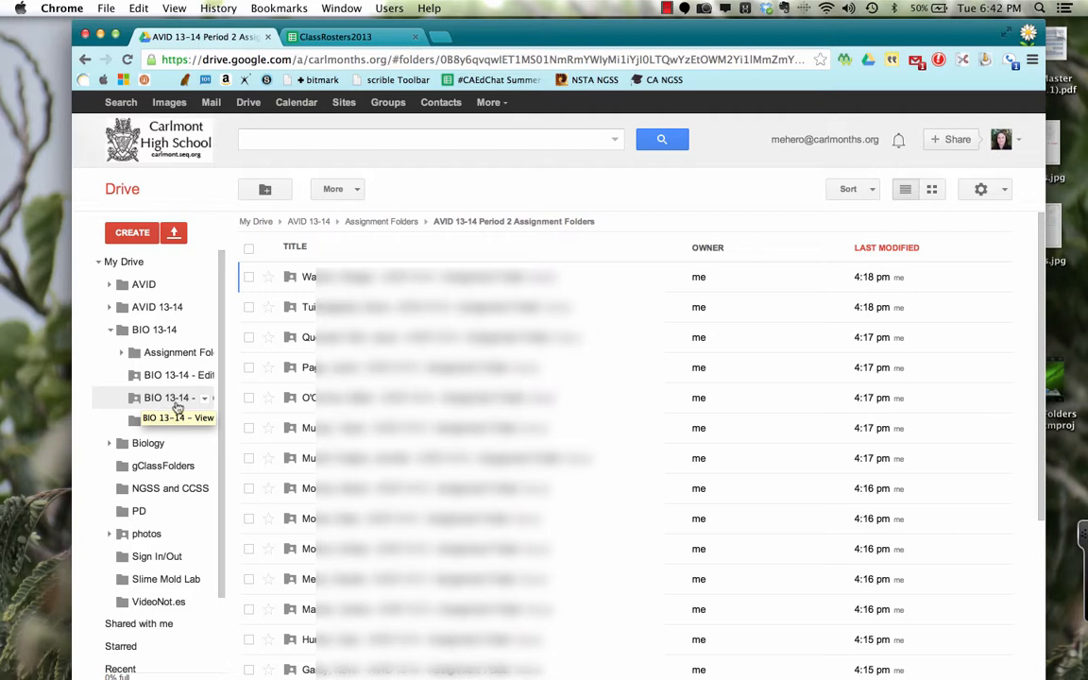
click(127, 354)
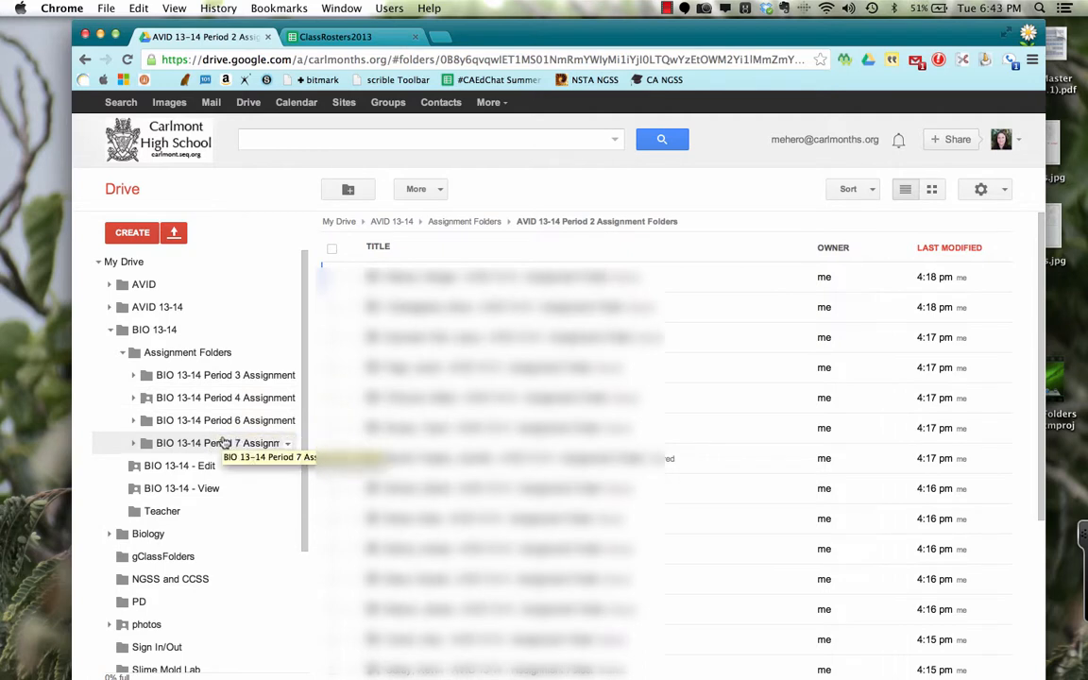
click(133, 376)
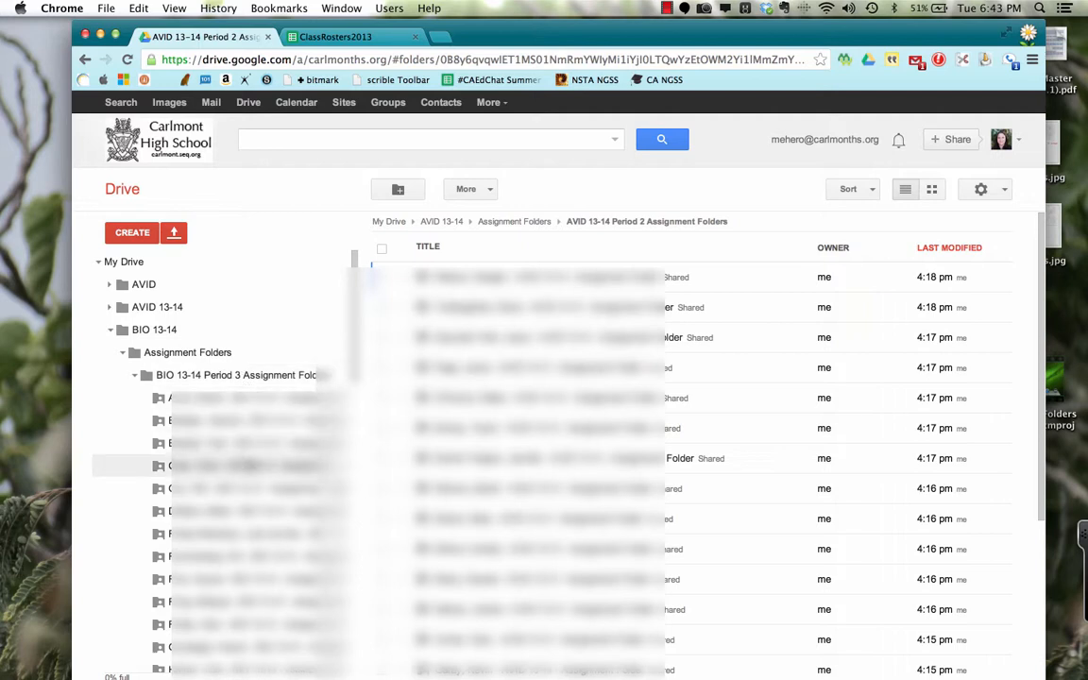
click(135, 376)
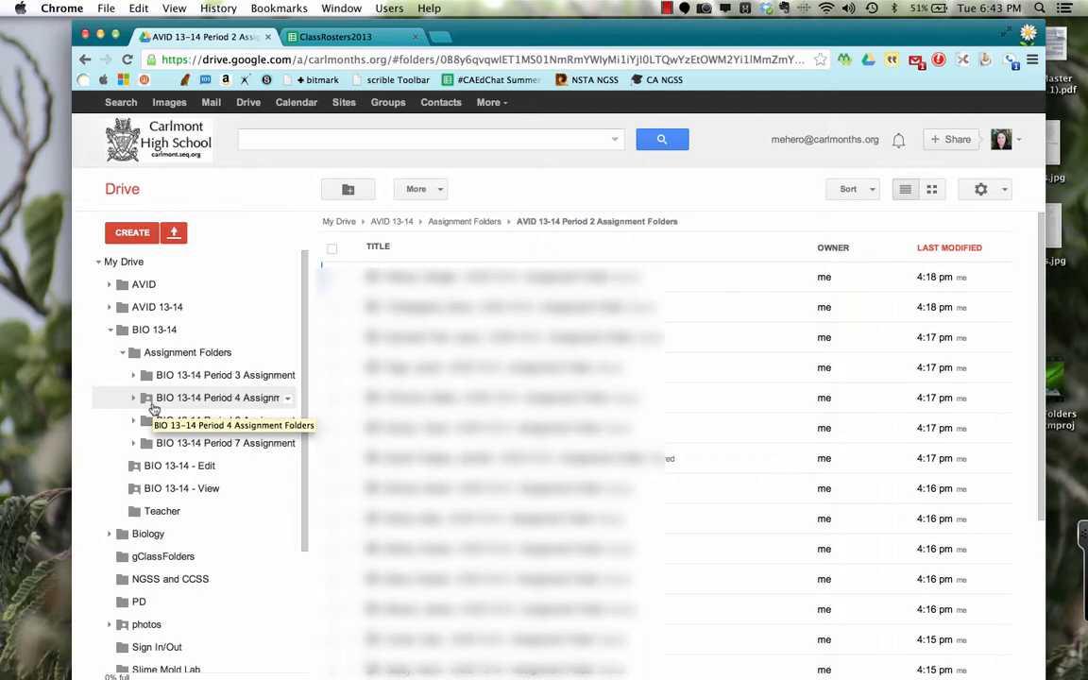
Check the teacher e-mail entries for the Period 4 rows in the ClassRosters2013 spreadsheet
click(333, 36)
scroll(700, 501, down, 15)
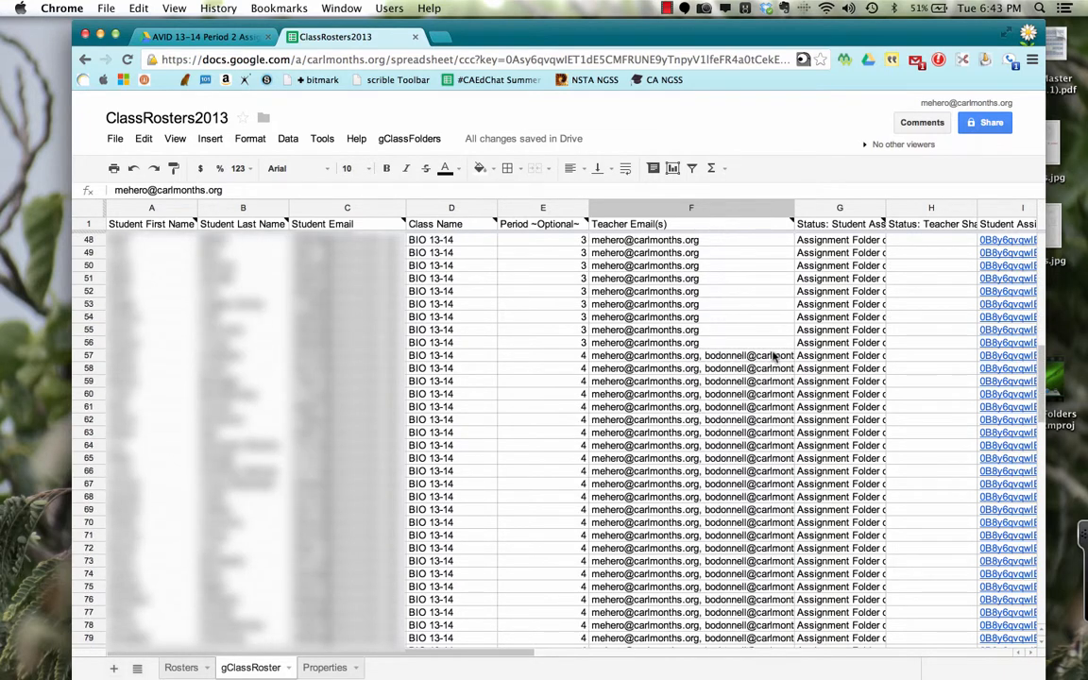
Return to Drive, open ClassRosters2013 from the gClassFolders folder and close the duplicate spreadsheet tab
click(224, 42)
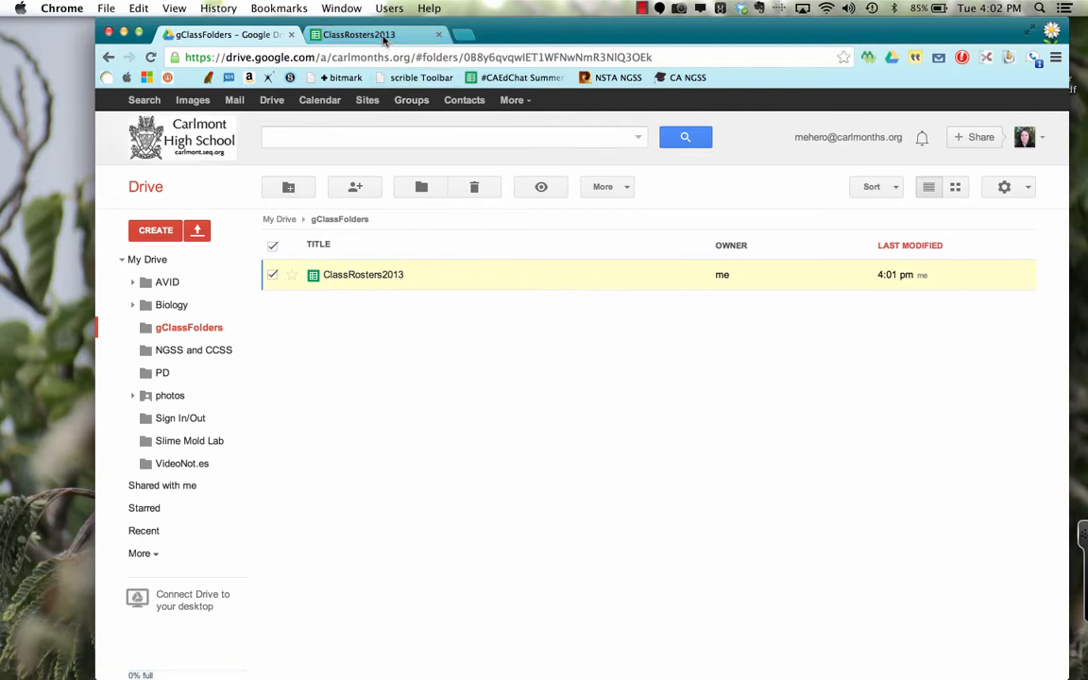
click(353, 273)
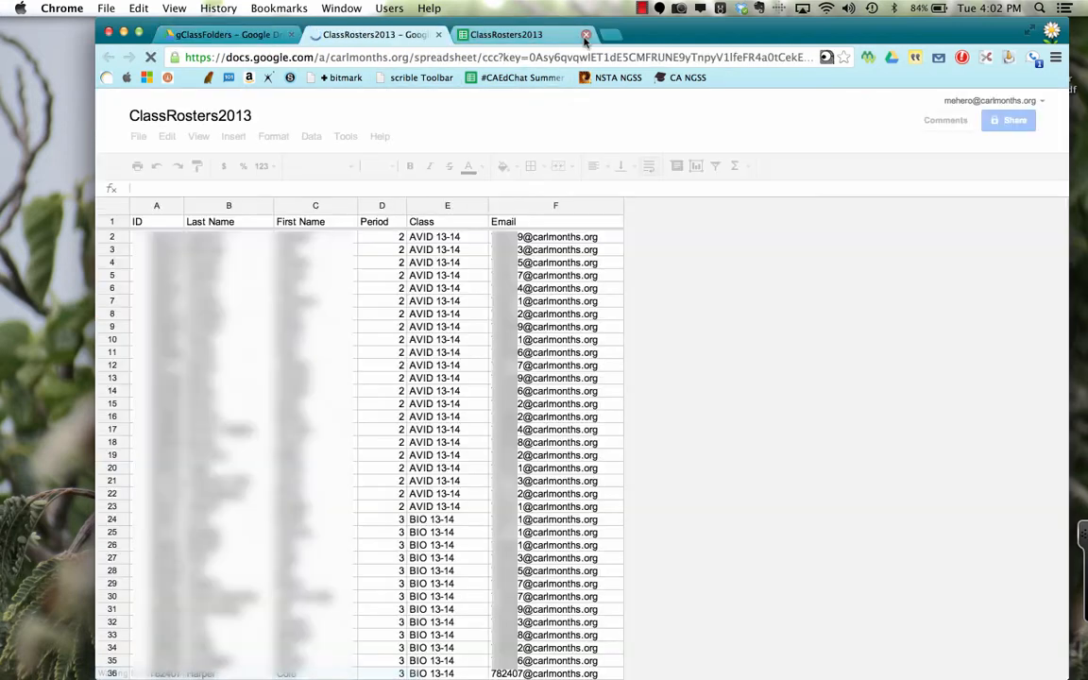
click(585, 36)
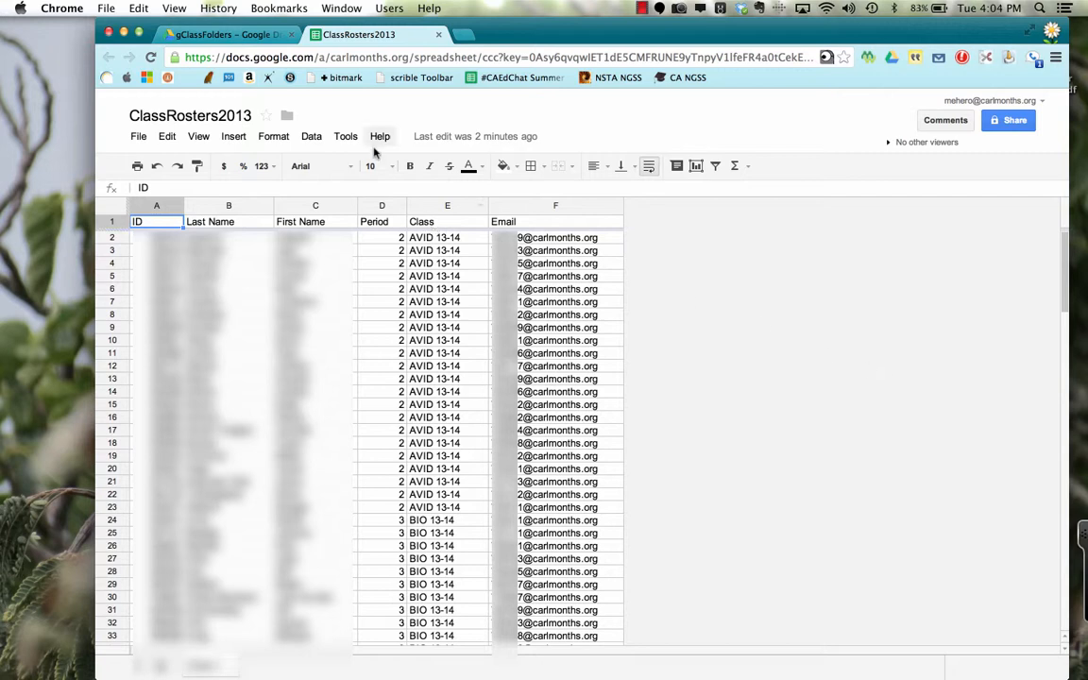
Search the spreadsheet's Script Gallery for "gclassfolders"
click(346, 137)
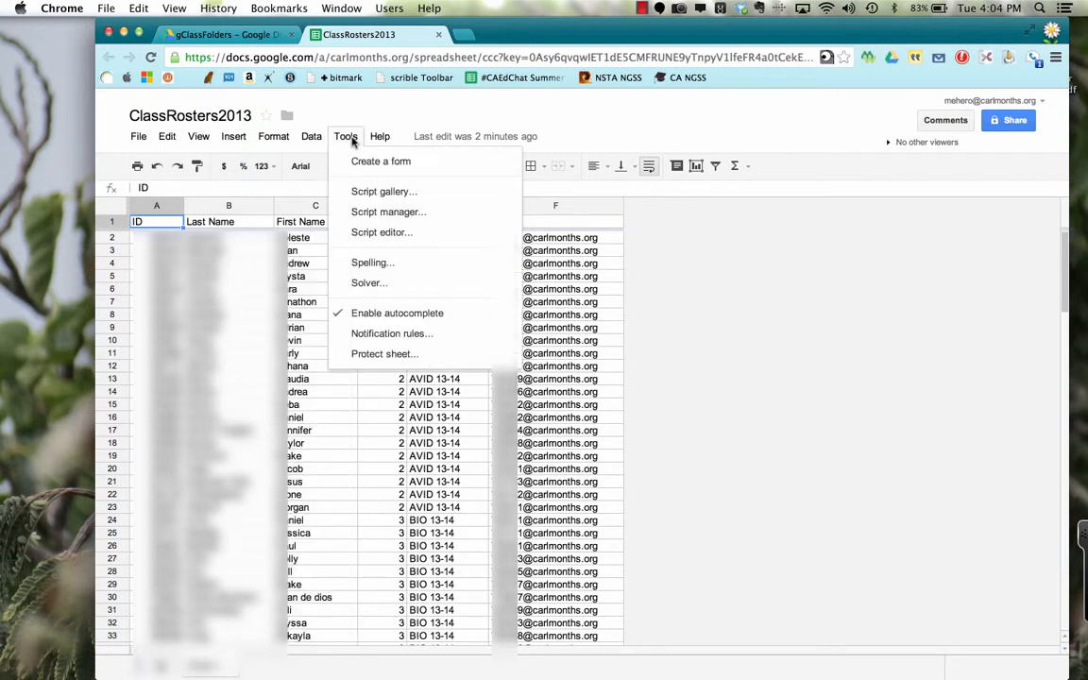
click(388, 192)
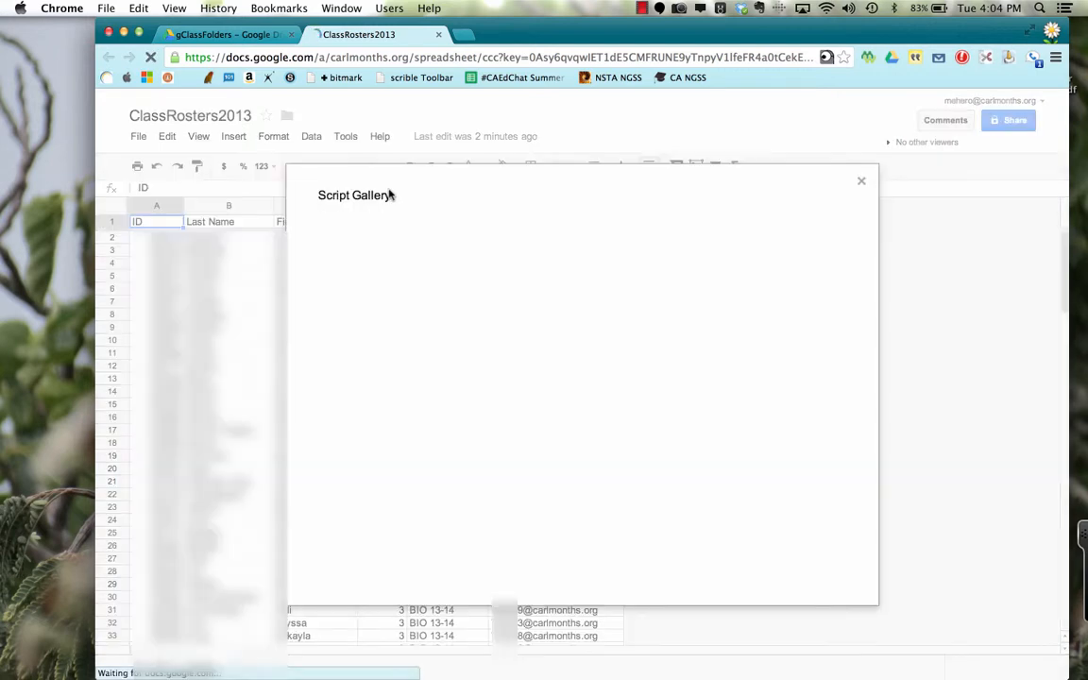
click(526, 233)
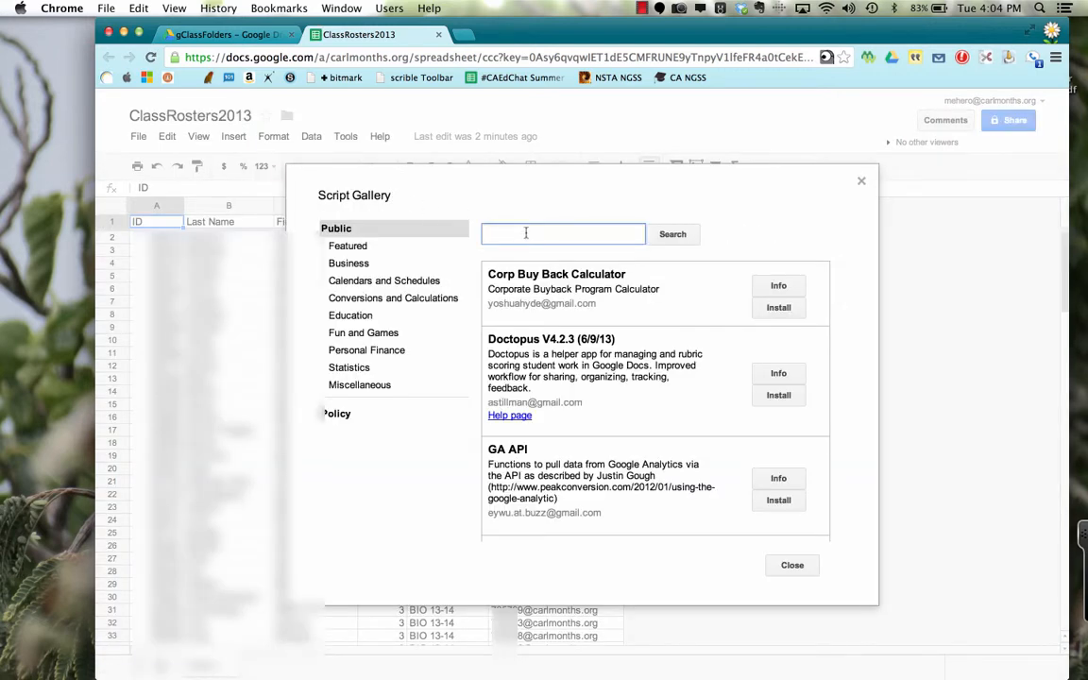
text(gclassfolders)
key(Return)
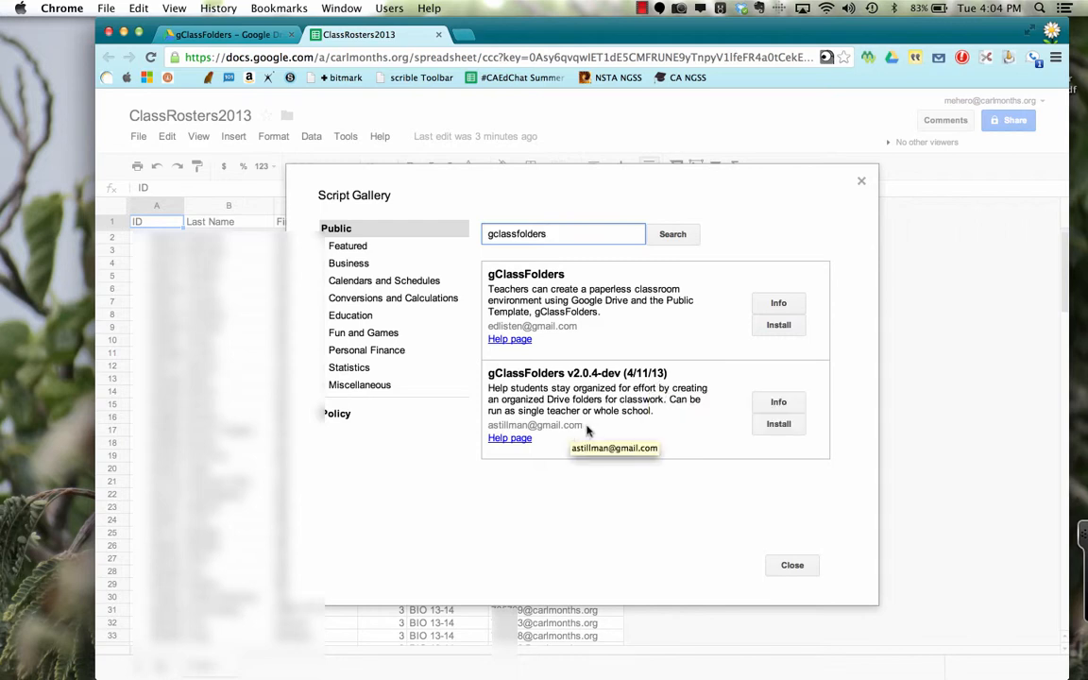
Install the gClassFolders v2.0.4-dev (4/11/13) script, authorize its requested permissions and close the gallery
click(778, 425)
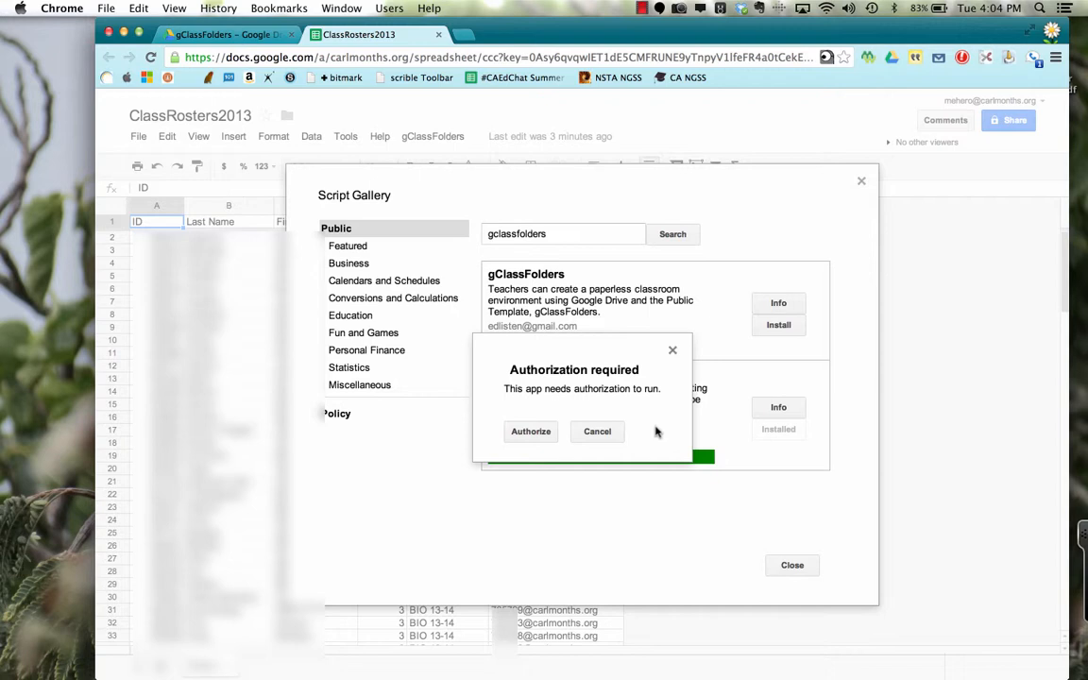
click(531, 432)
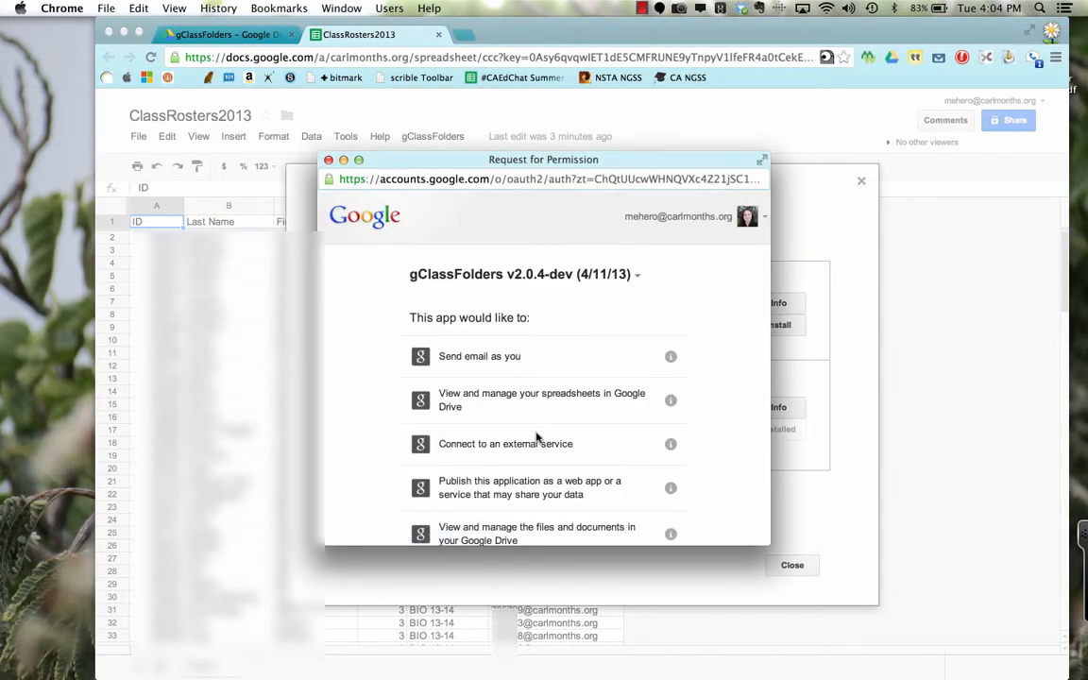
scroll(536, 439, down, 5)
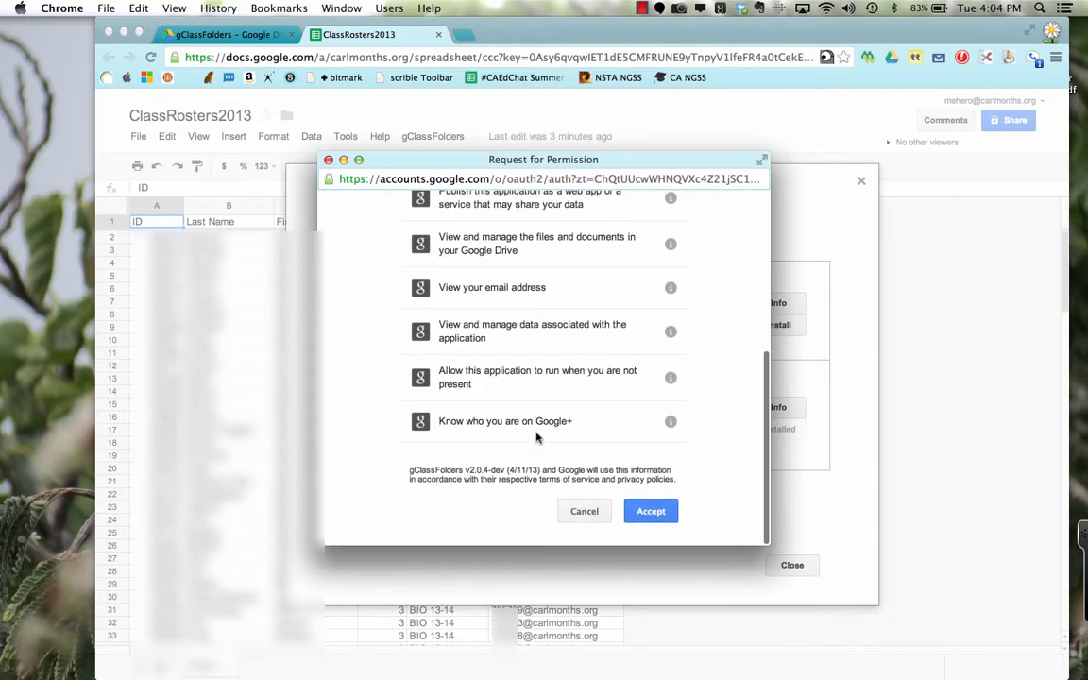
click(652, 511)
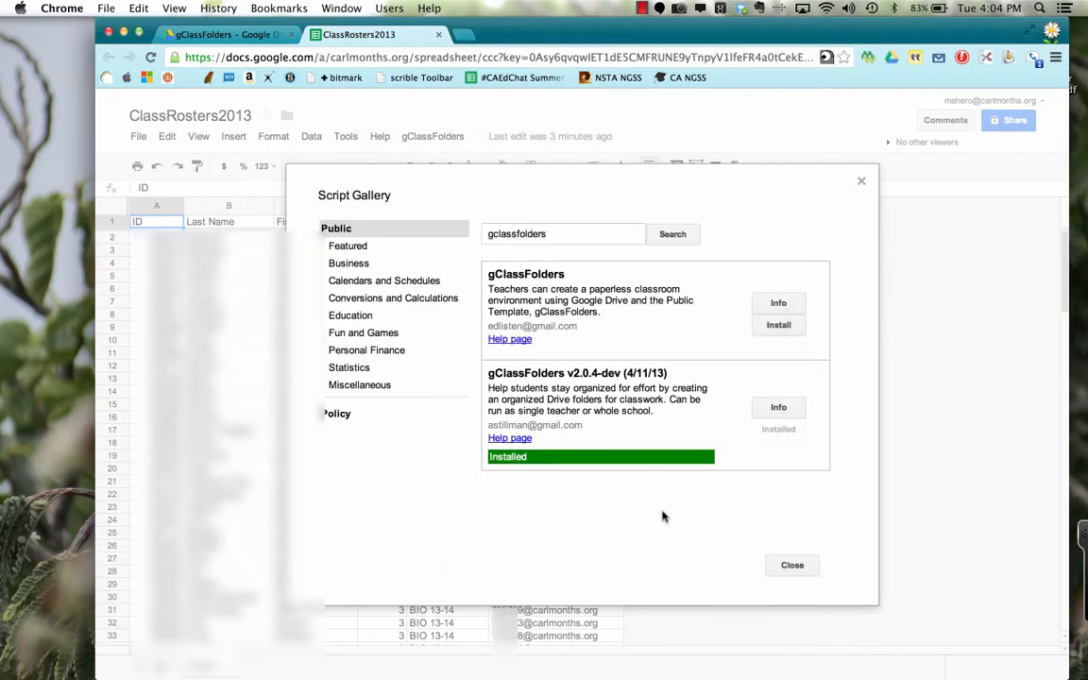
click(794, 565)
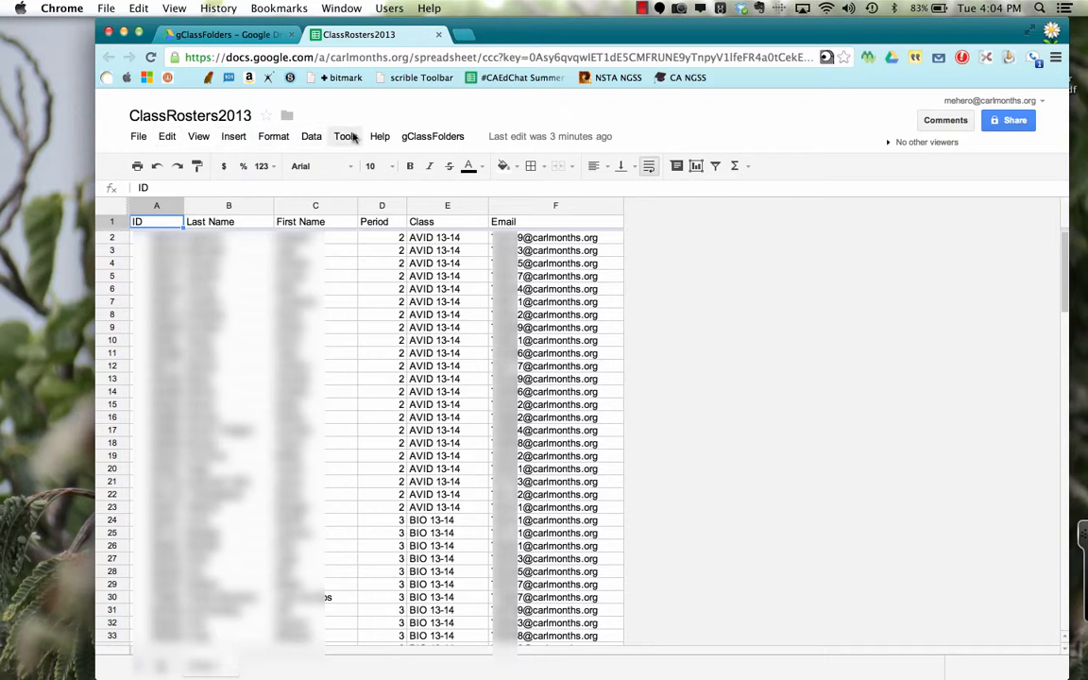
Read the "What is gClassFolders?" overview of features and folder hierarchy, and close it
click(440, 140)
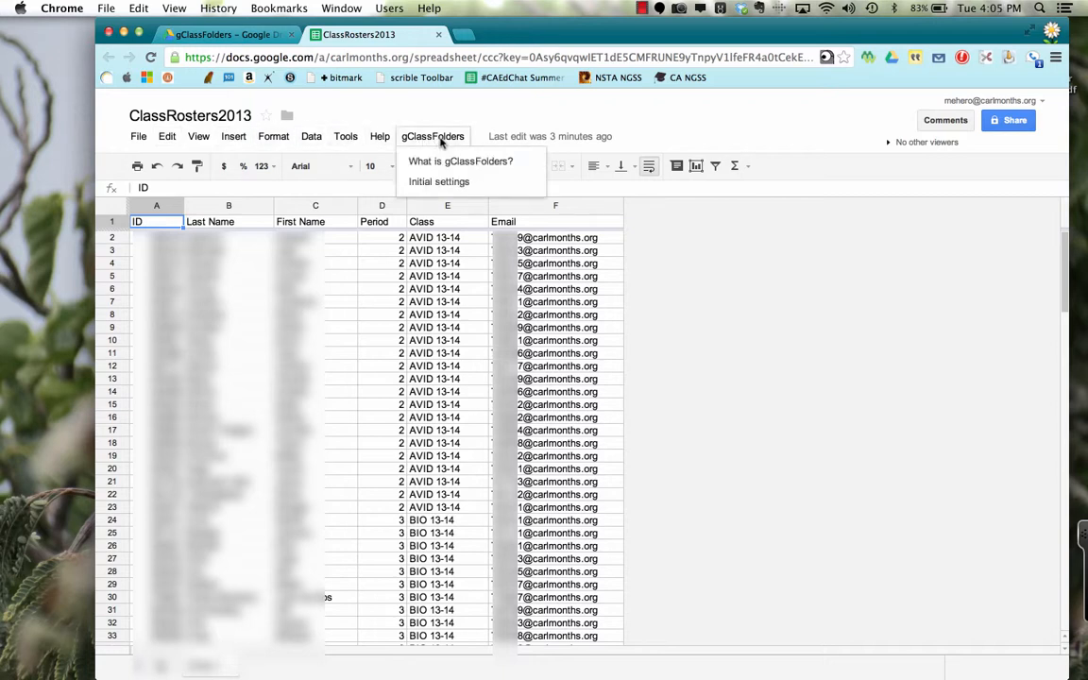
click(460, 161)
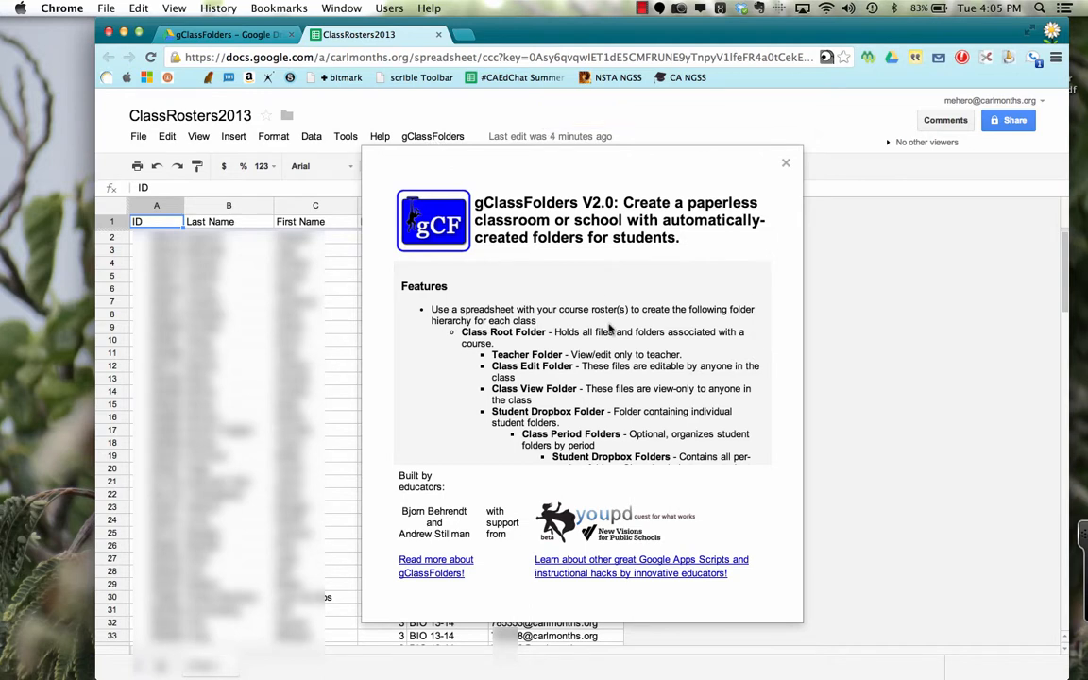
scroll(610, 327, down, 1)
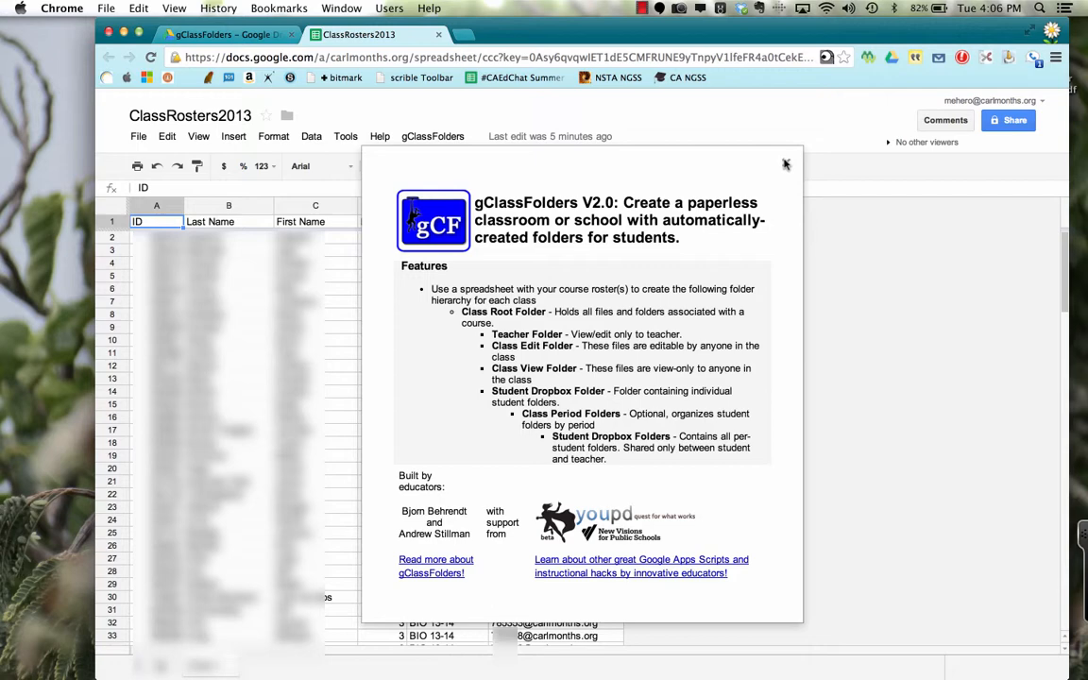
click(785, 165)
Open the gClassFolders initial settings and choose English as the interface language
click(433, 136)
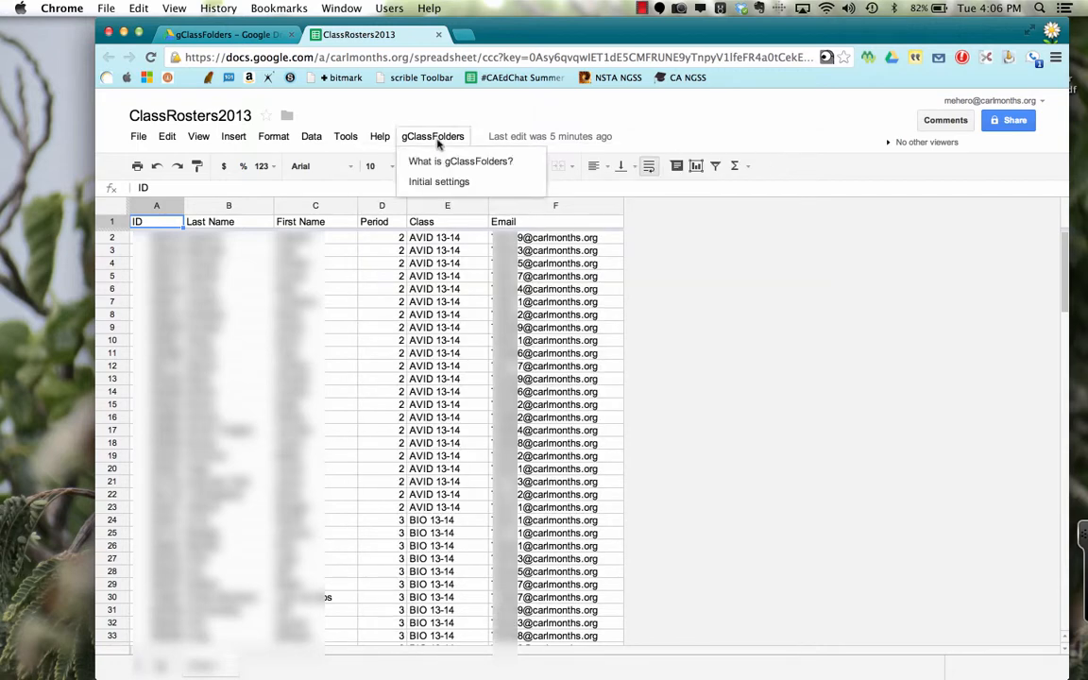
click(441, 179)
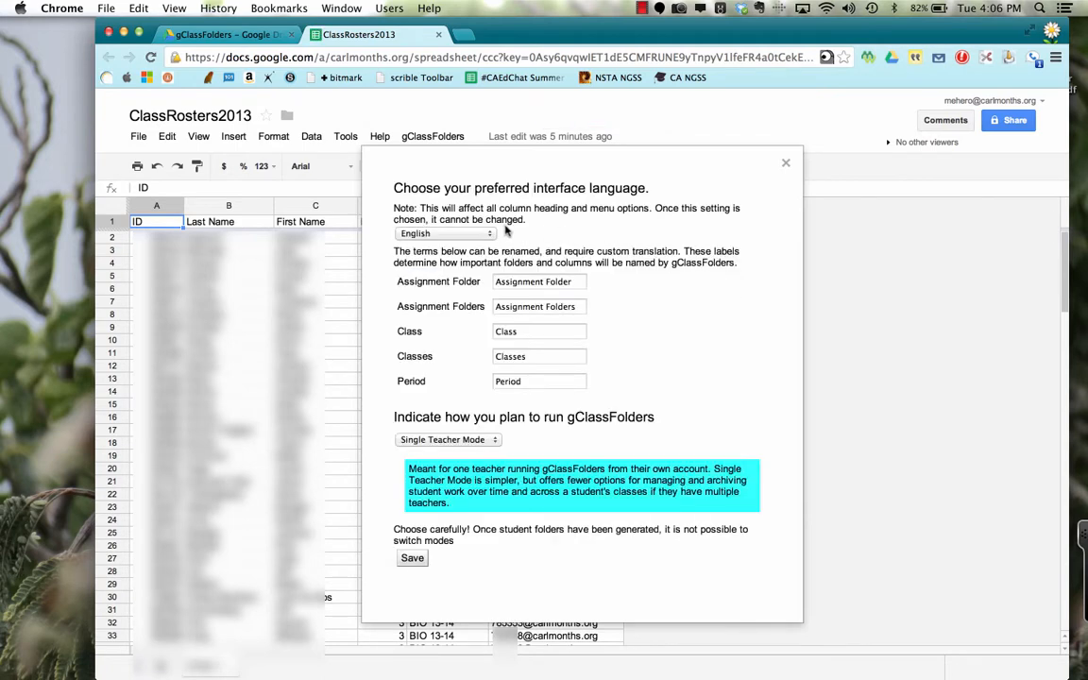
click(463, 233)
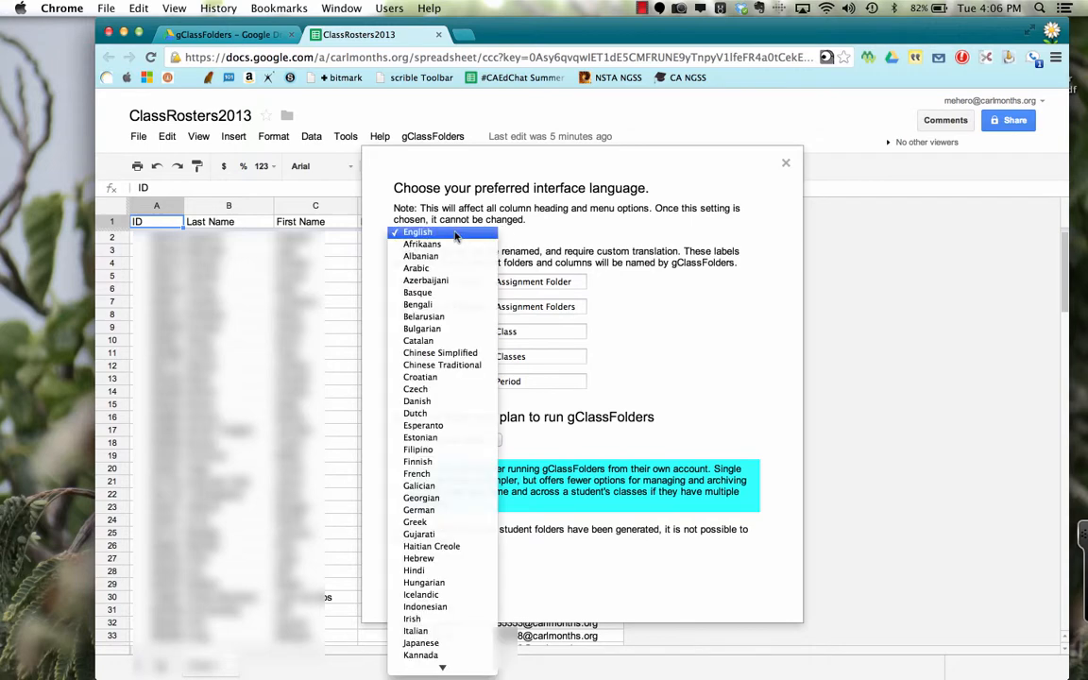
click(455, 235)
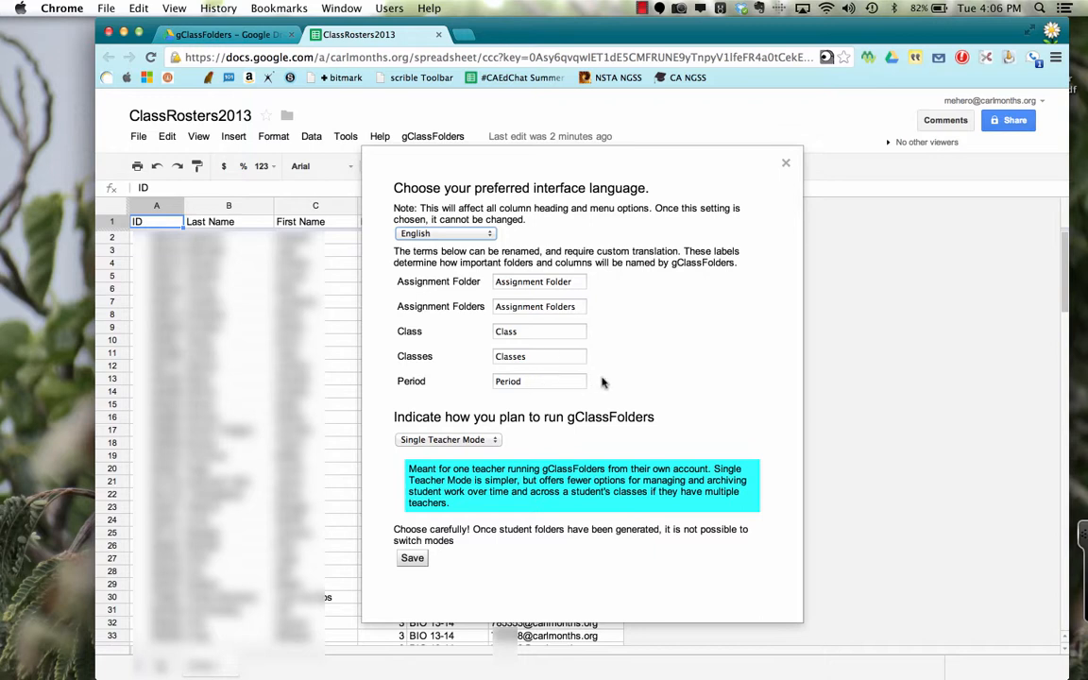
Review the modes for running gClassFolders and choose Single Teacher Mode
click(492, 441)
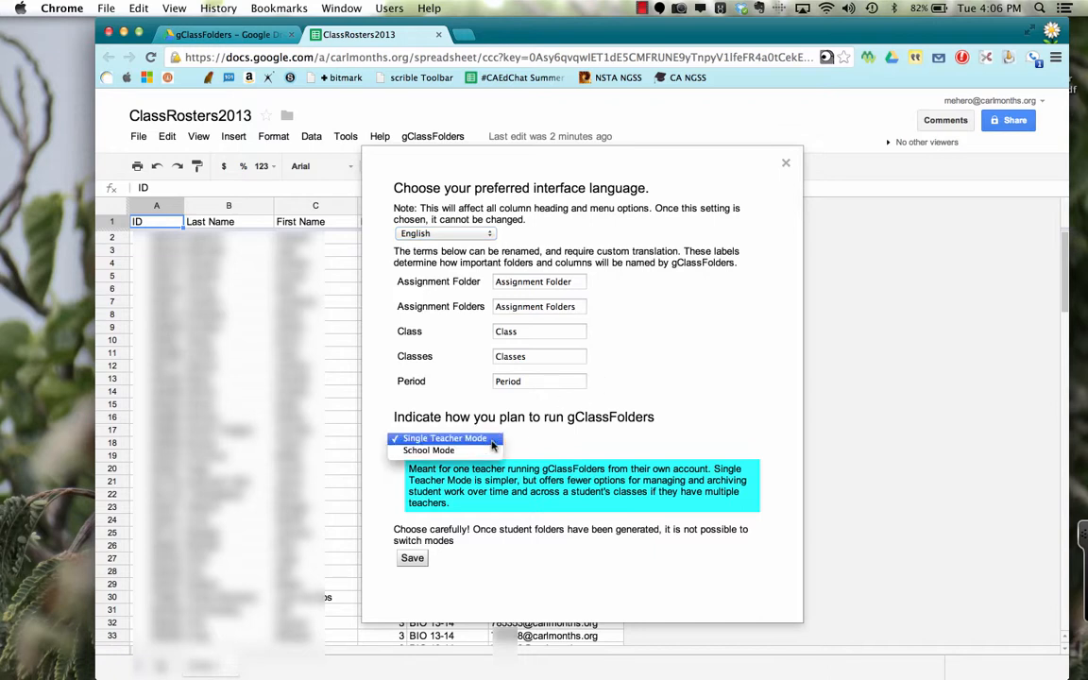
click(493, 440)
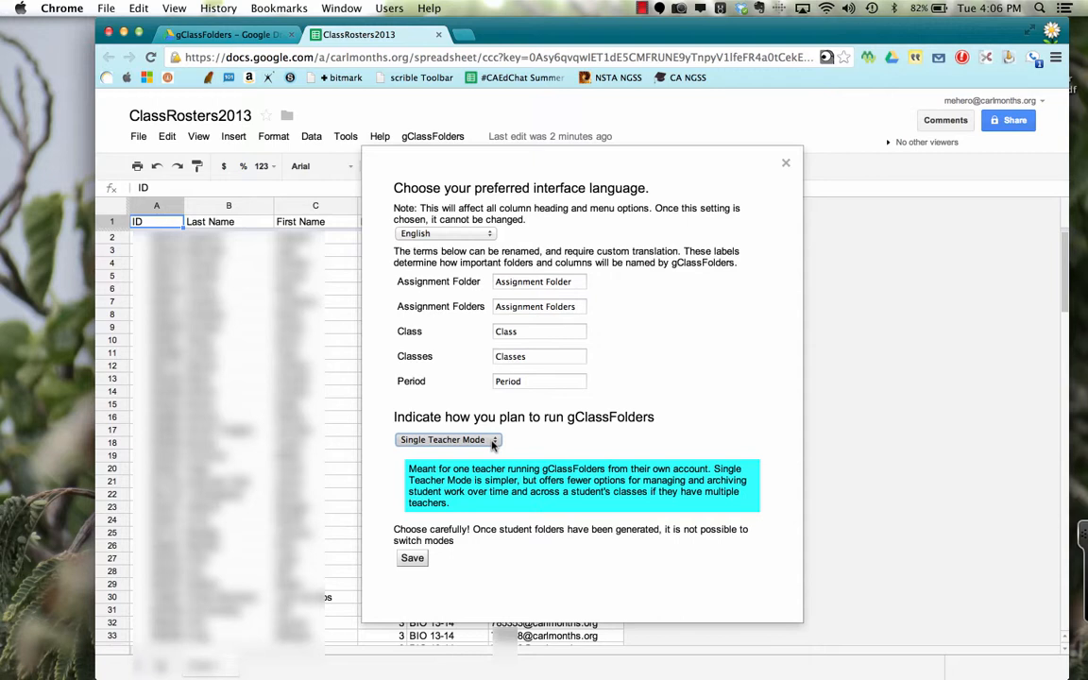
click(493, 441)
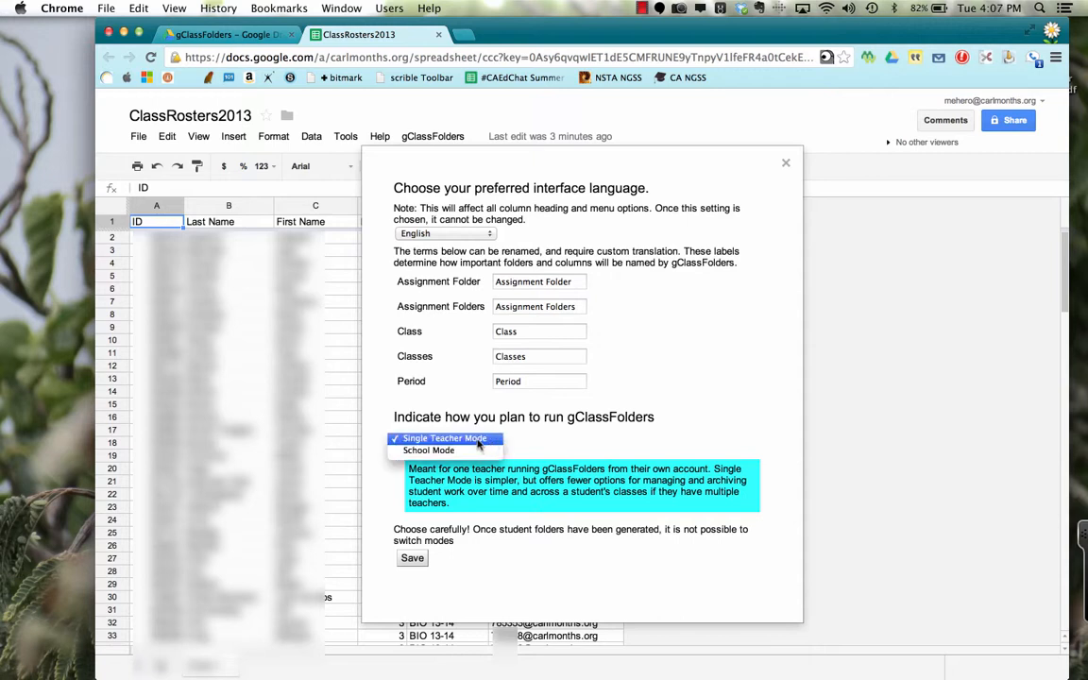
click(479, 441)
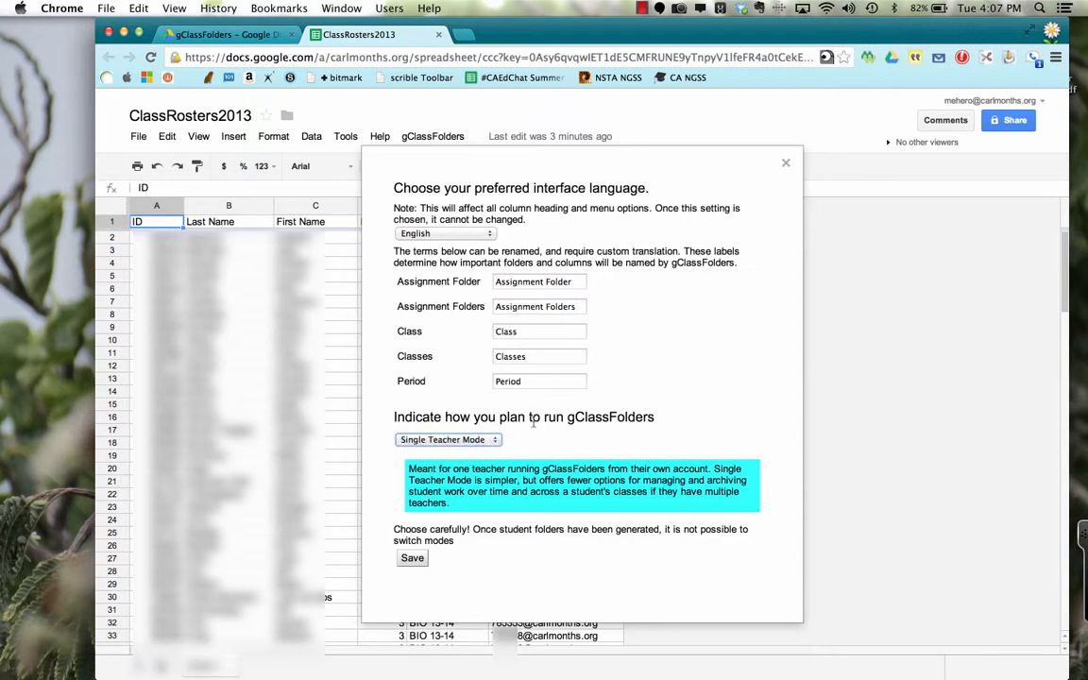
Save the gClassFolders initial settings and dismiss the settings dialog to reach the new gClassRoster sheet
click(412, 559)
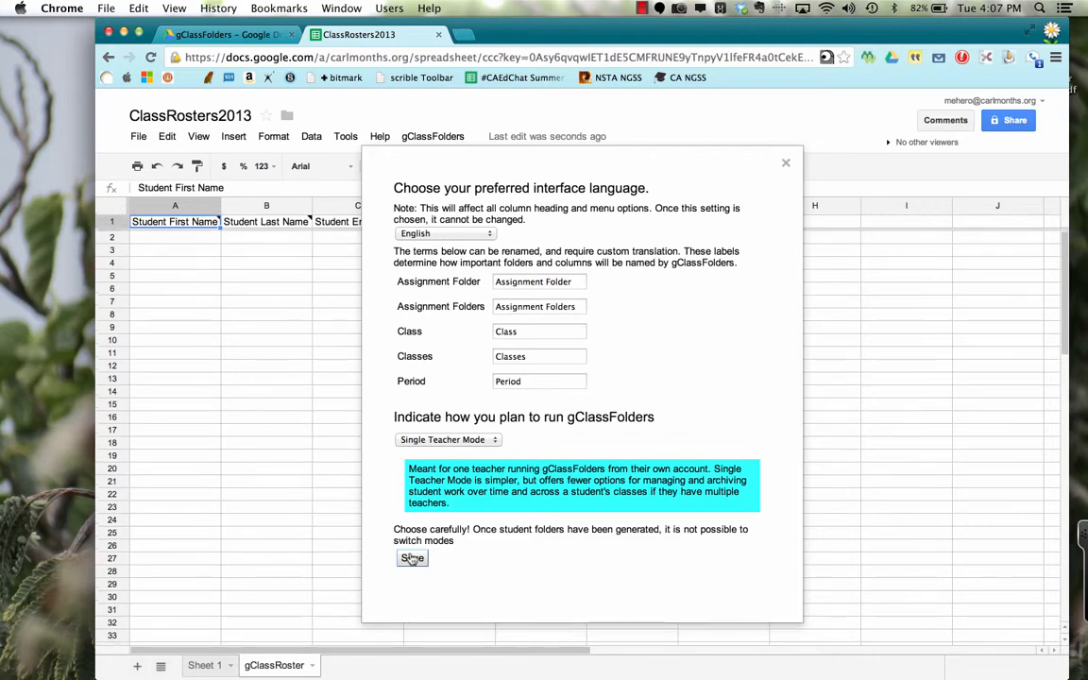
click(737, 353)
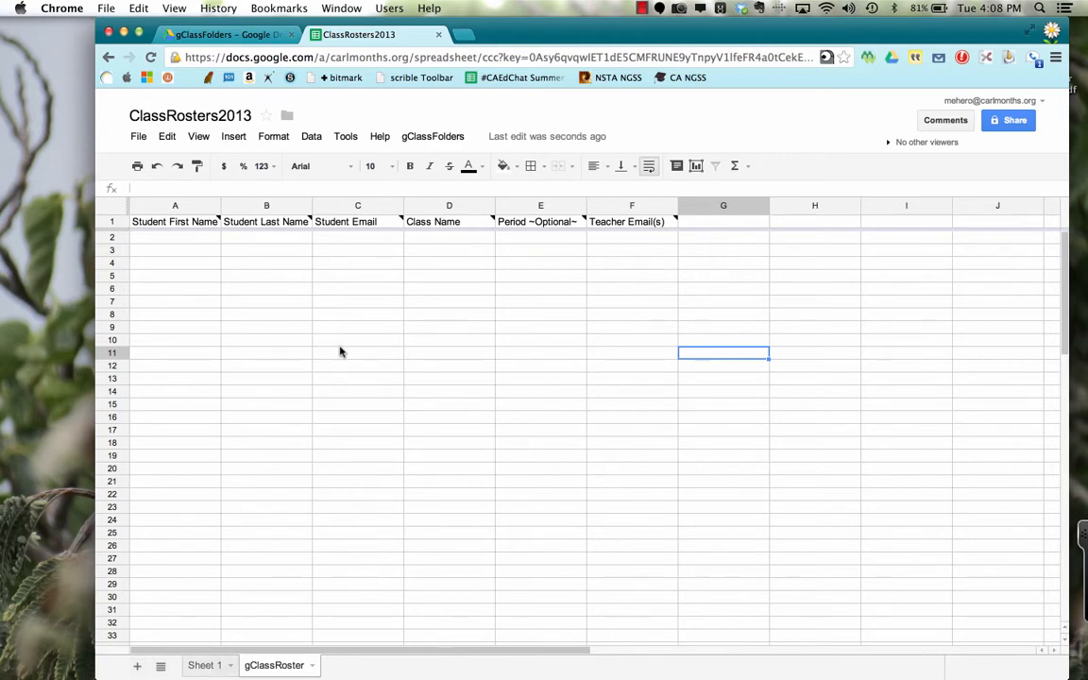
mouse_move(216, 216)
Copy all student first names from Sheet 1 into the Student First Name column of gClassRoster, starting in row 2
click(223, 668)
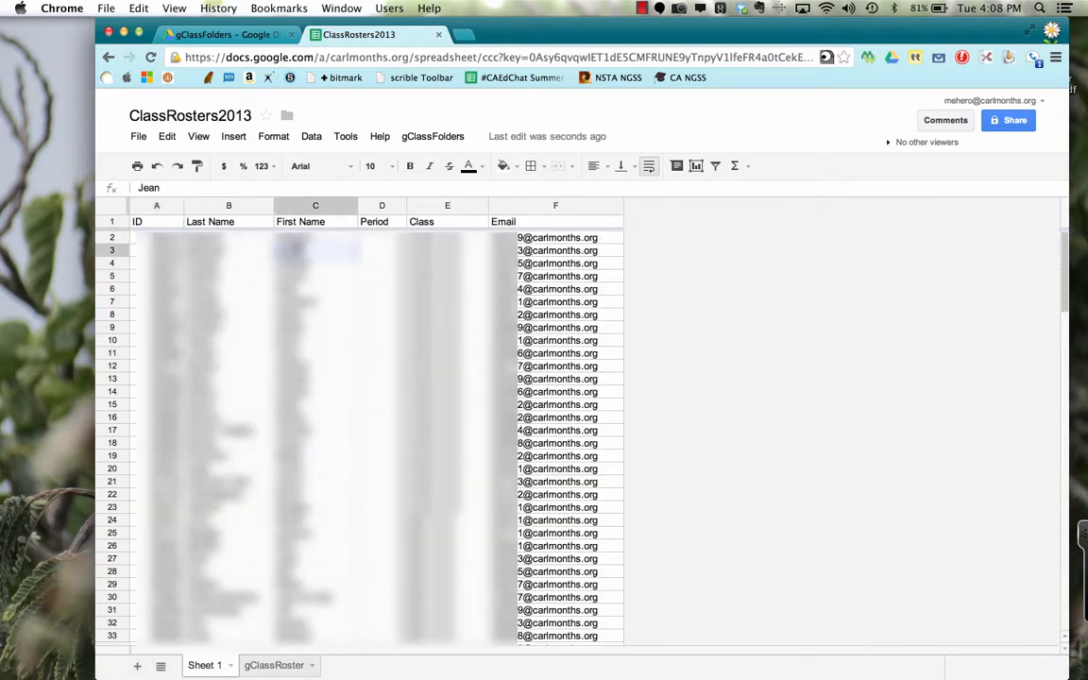
drag(293, 237, 310, 675)
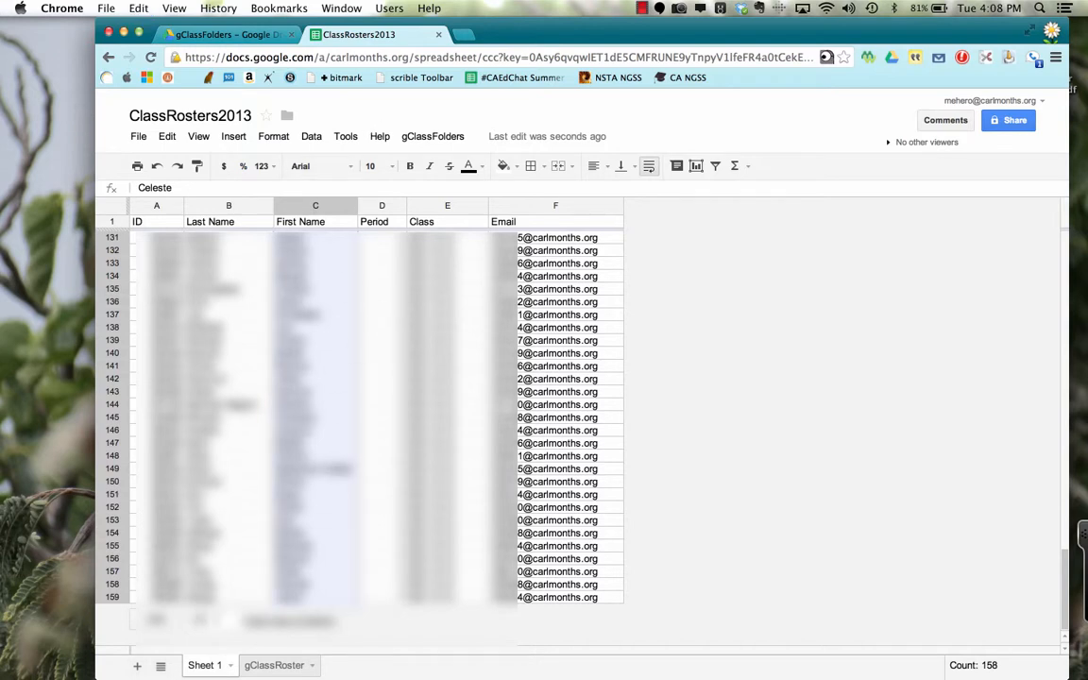
click(268, 666)
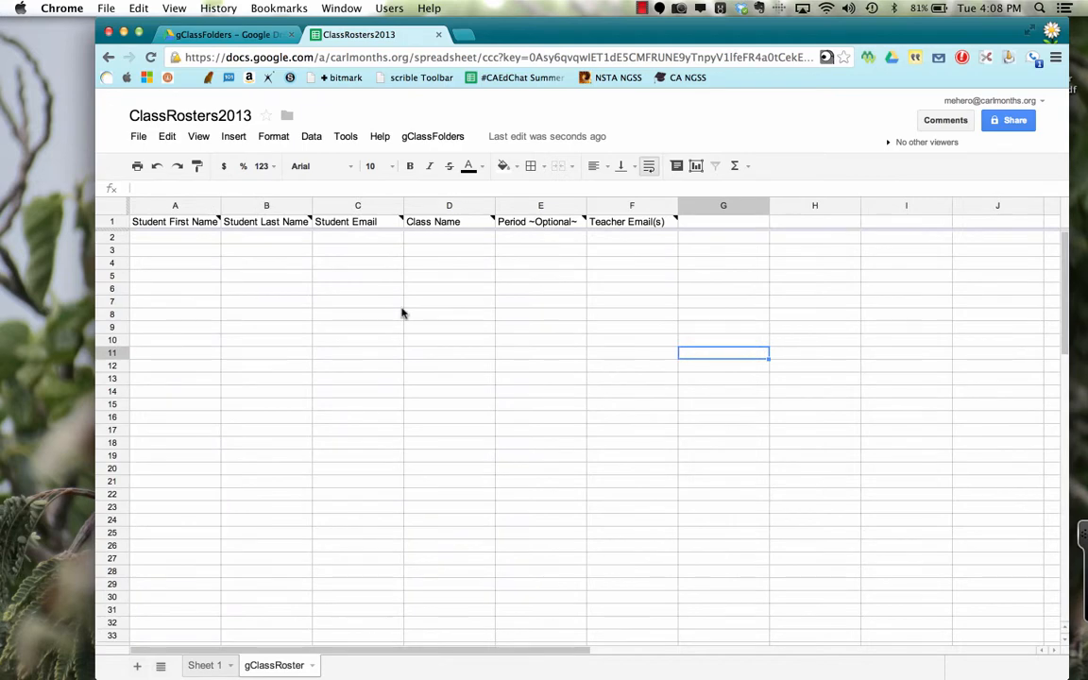
click(199, 238)
key(ctrl+v)
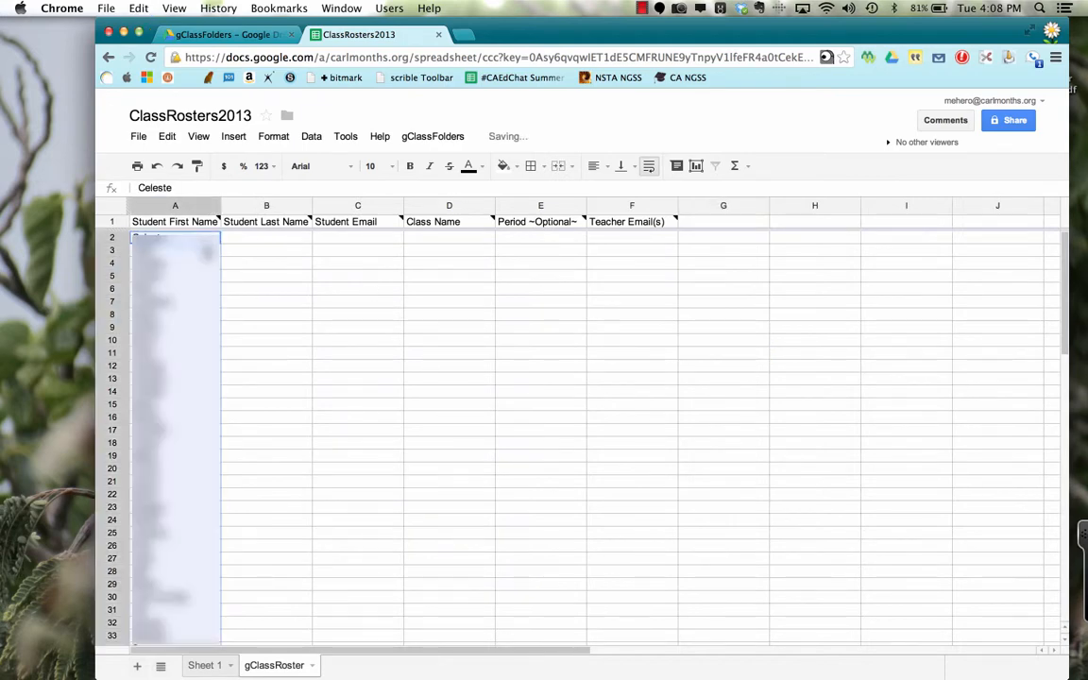
click(298, 304)
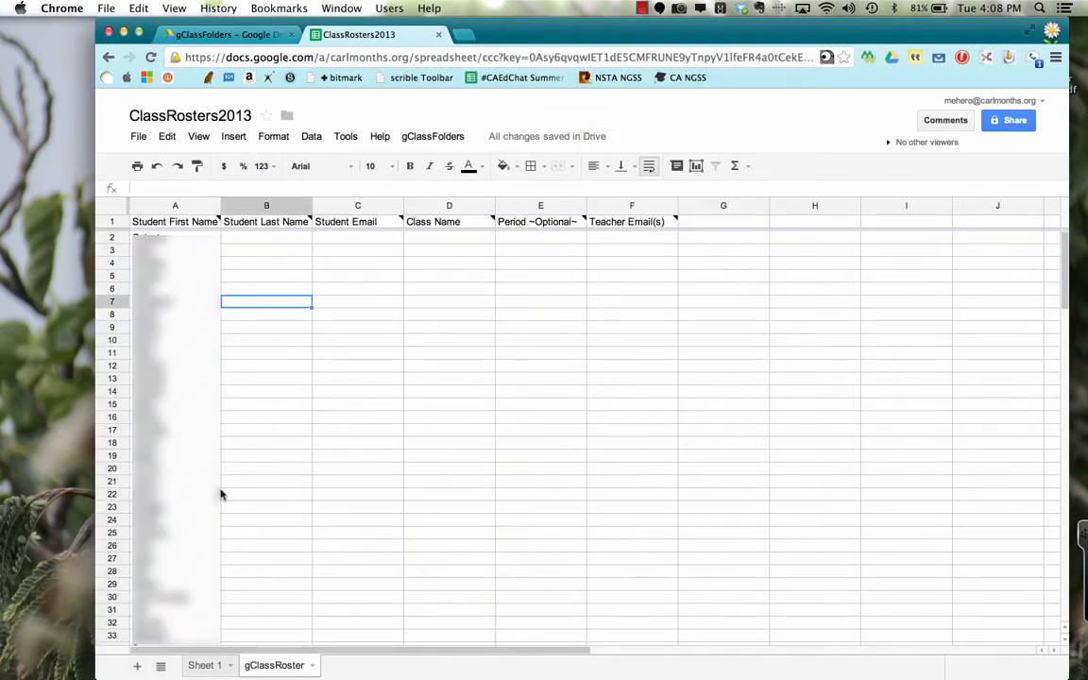
Copy all student last names from Sheet 1 into the Student Last Name column of gClassRoster
click(204, 665)
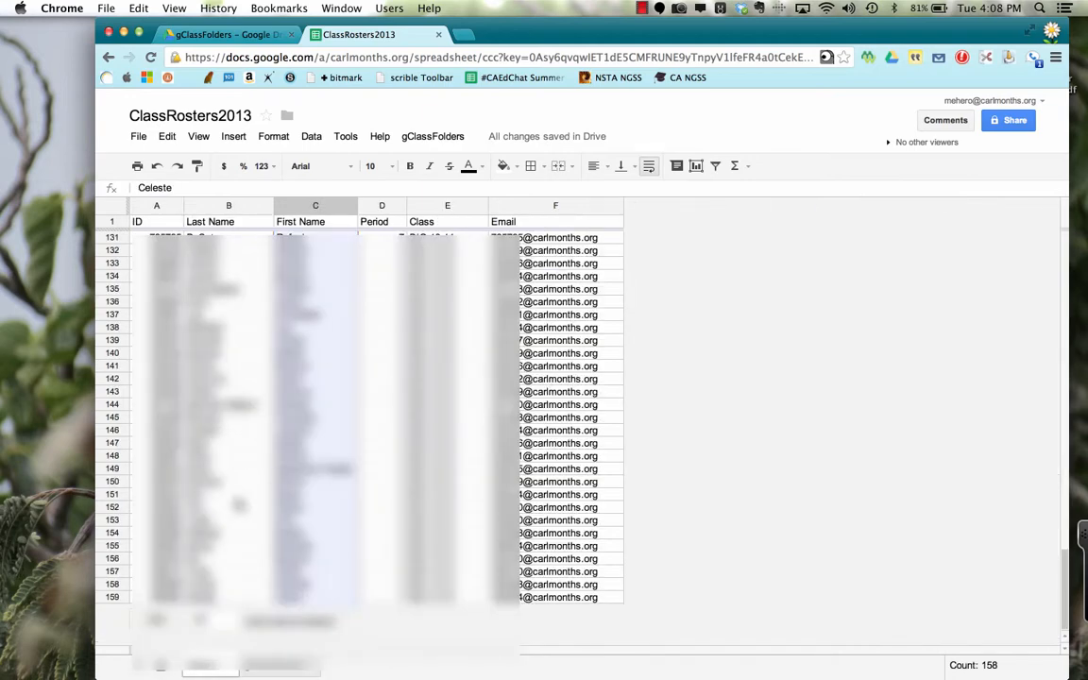
drag(215, 598, 236, 152)
key(super+c)
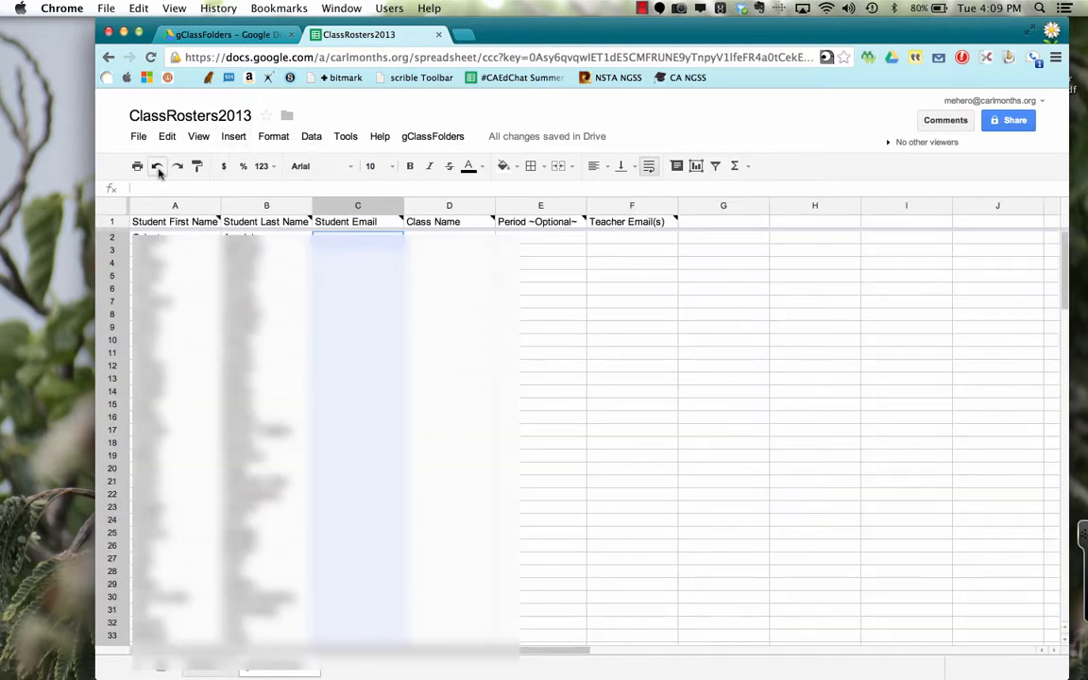
Copy the email column from Sheet 1, paste it as values only into Student Email on gClassRoster, and widen that column
click(209, 671)
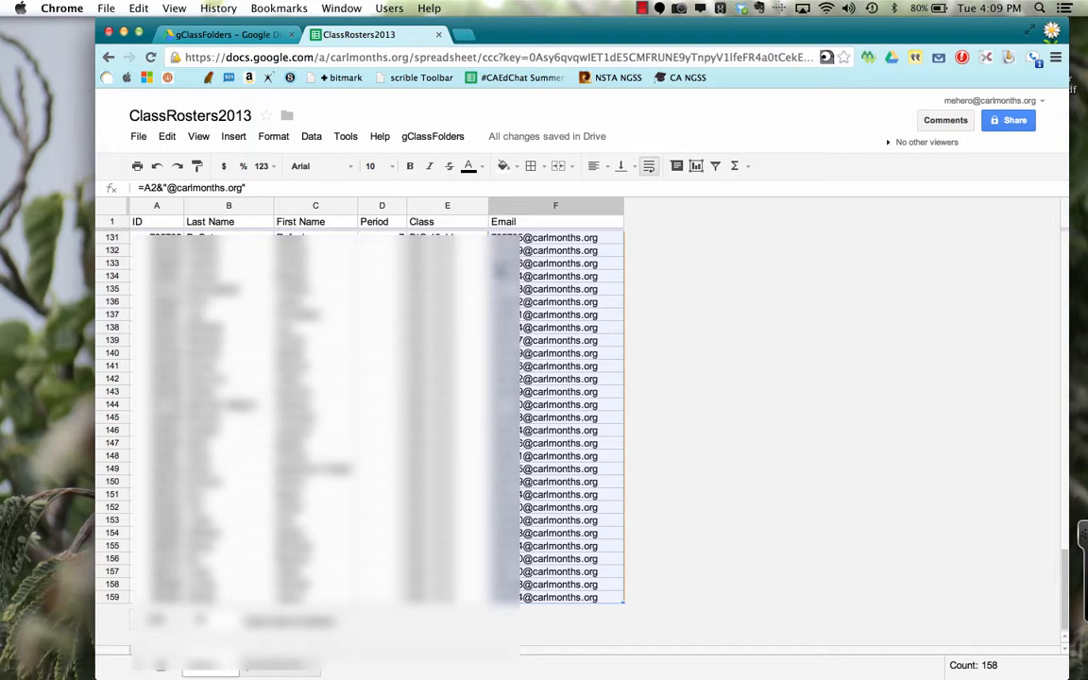
click(265, 671)
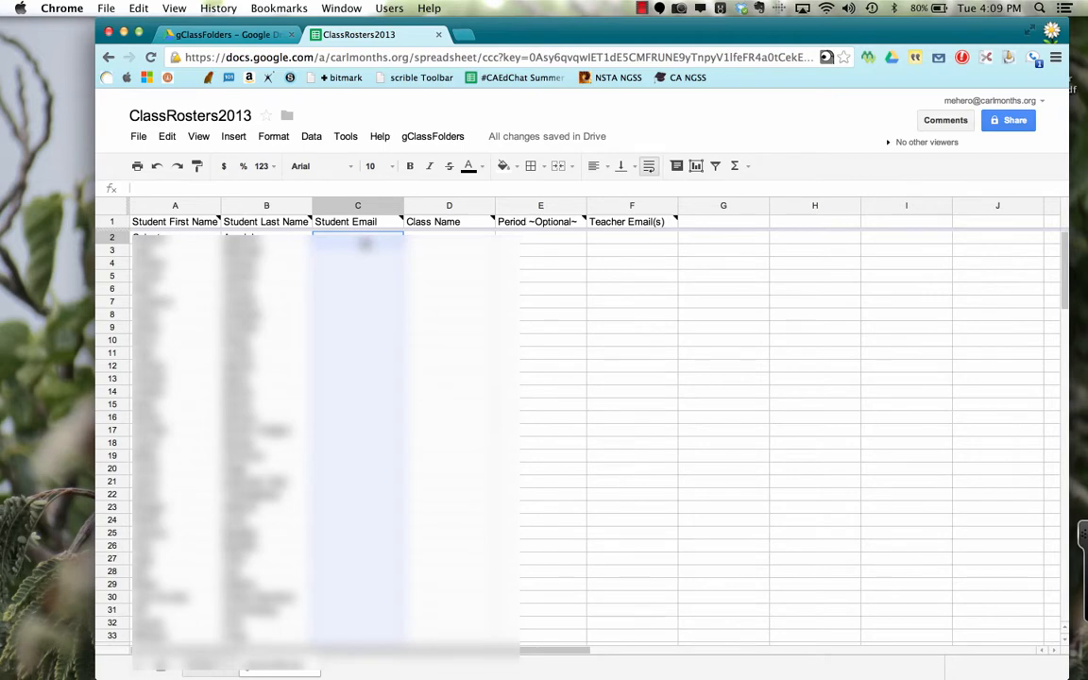
right_click(364, 243)
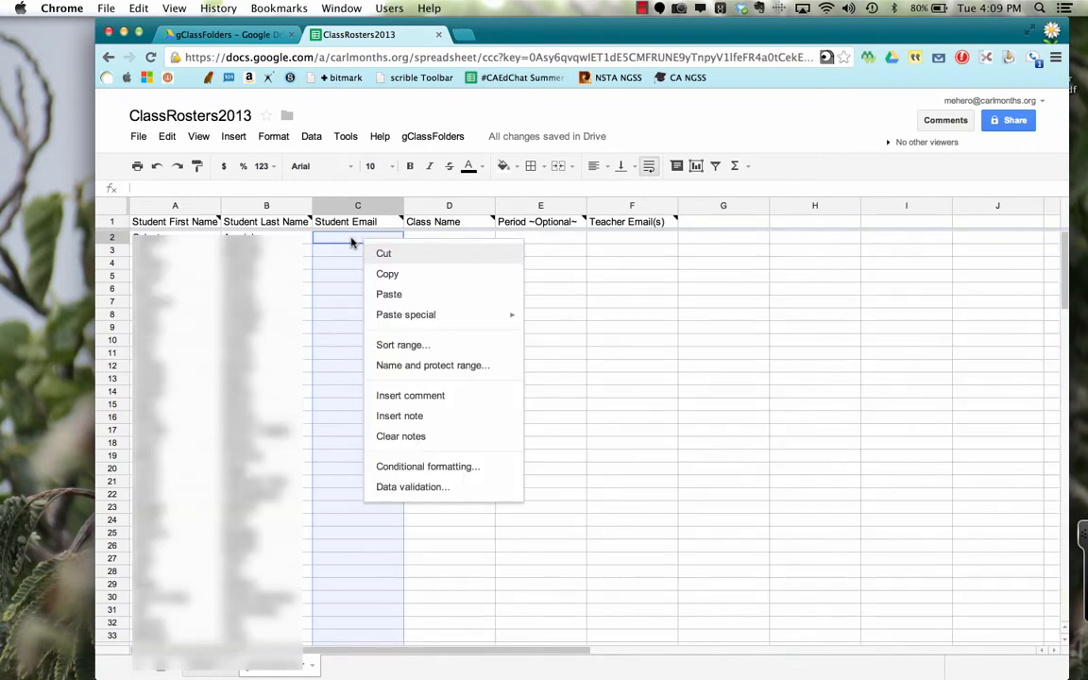
mouse_move(405, 319)
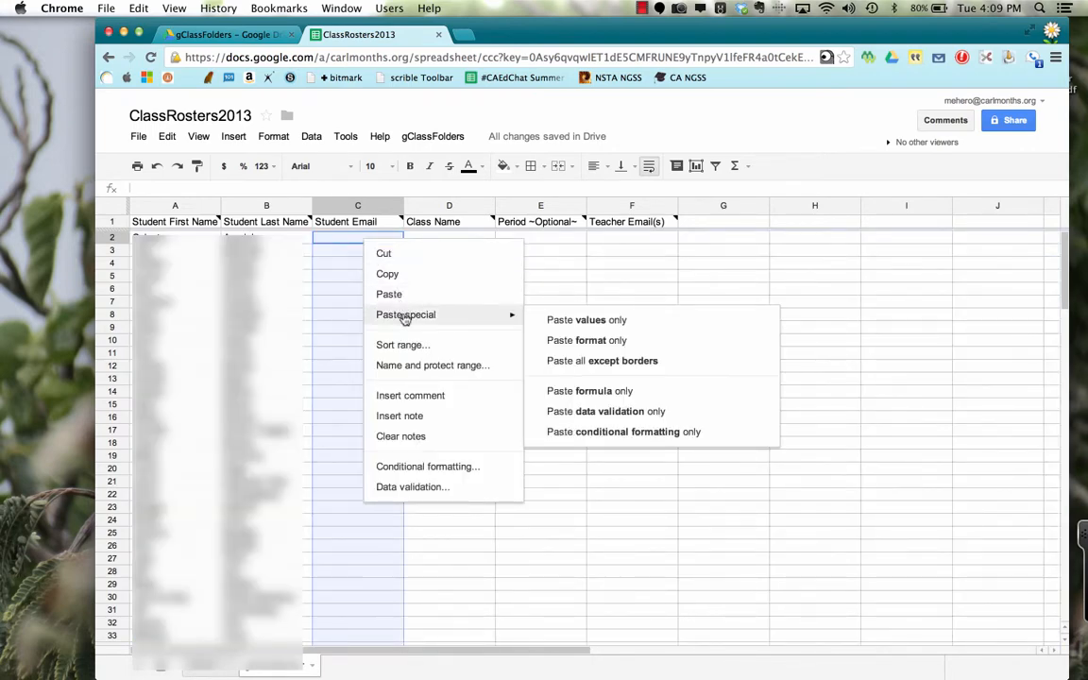
click(593, 321)
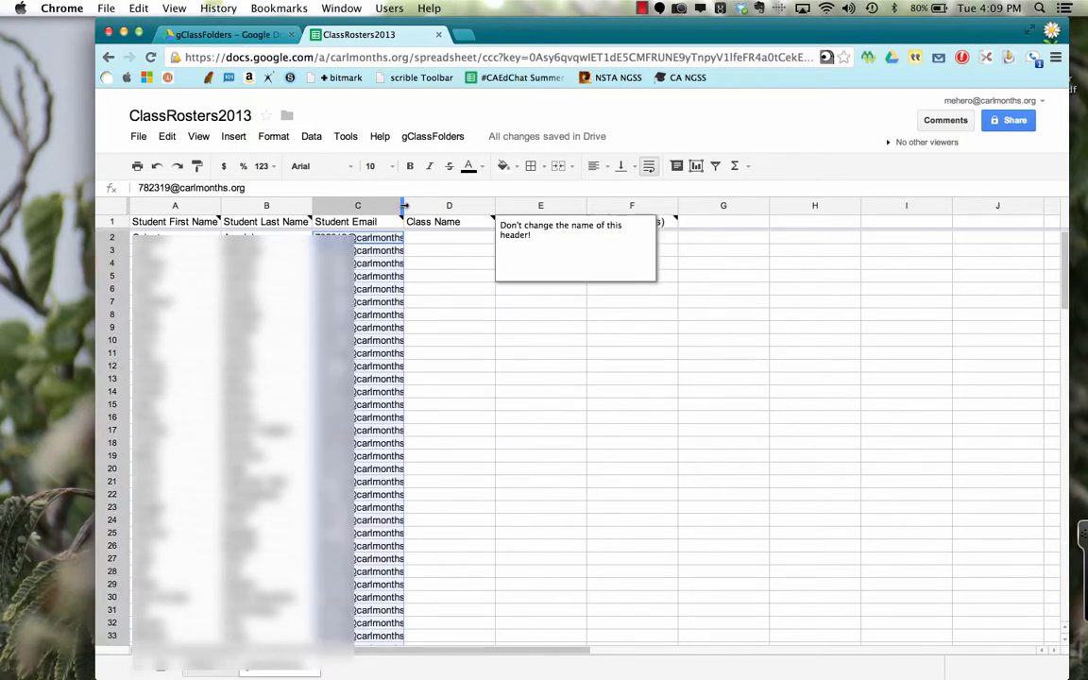
drag(404, 205, 429, 205)
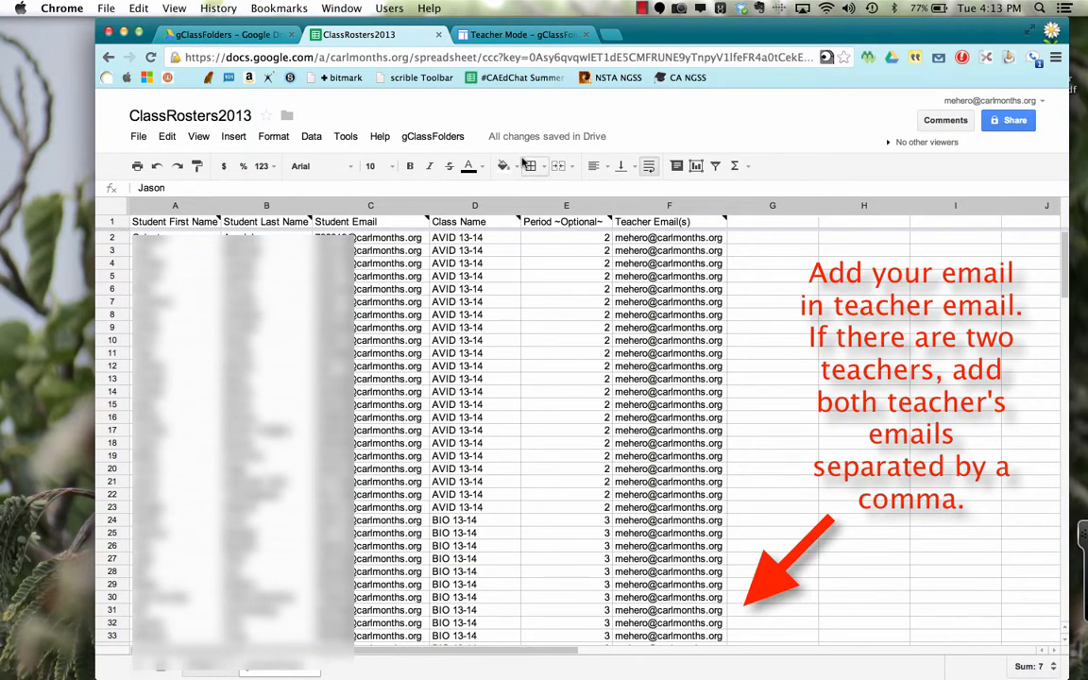
Run the gClassFolders command that creates new folders and shares for the roster, and acknowledge its messages
click(433, 136)
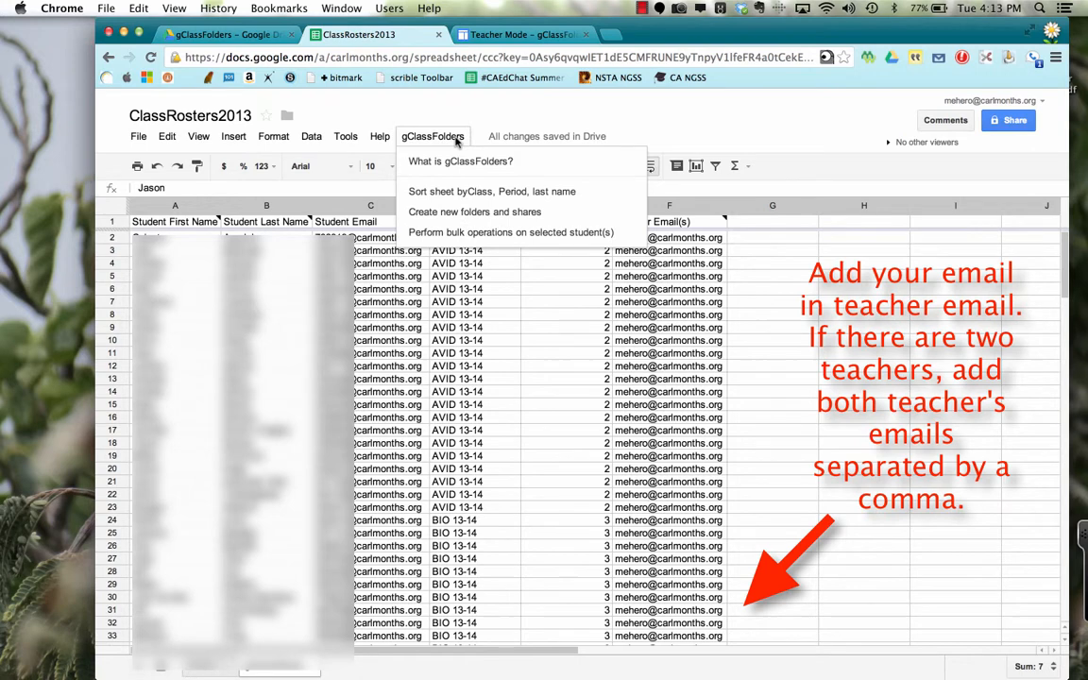
click(456, 212)
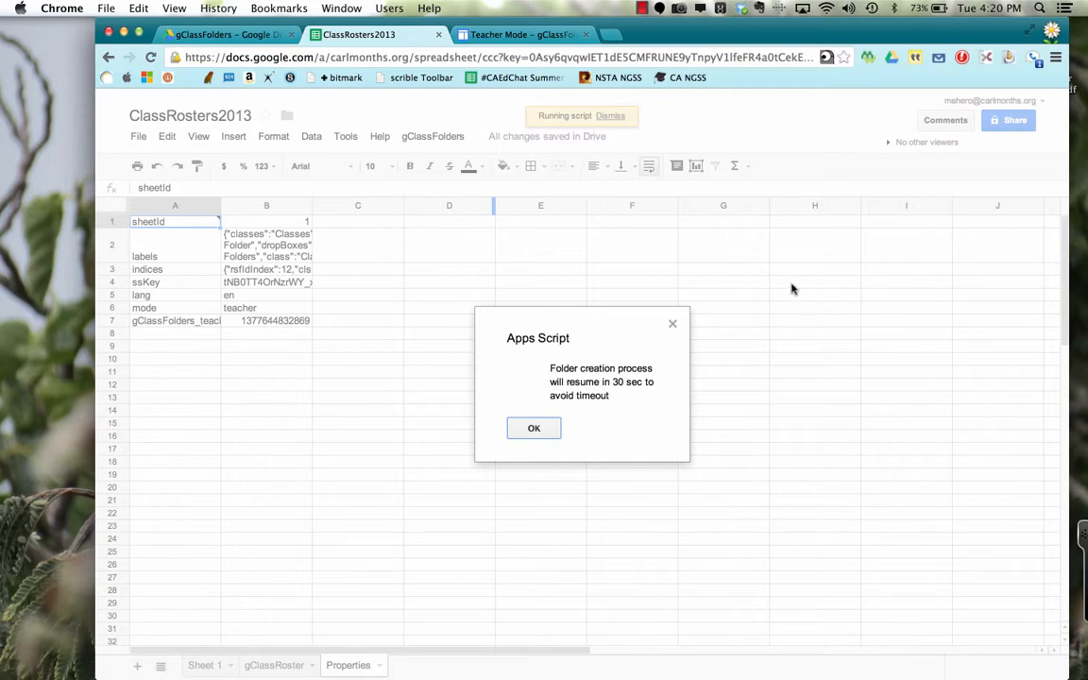
click(534, 430)
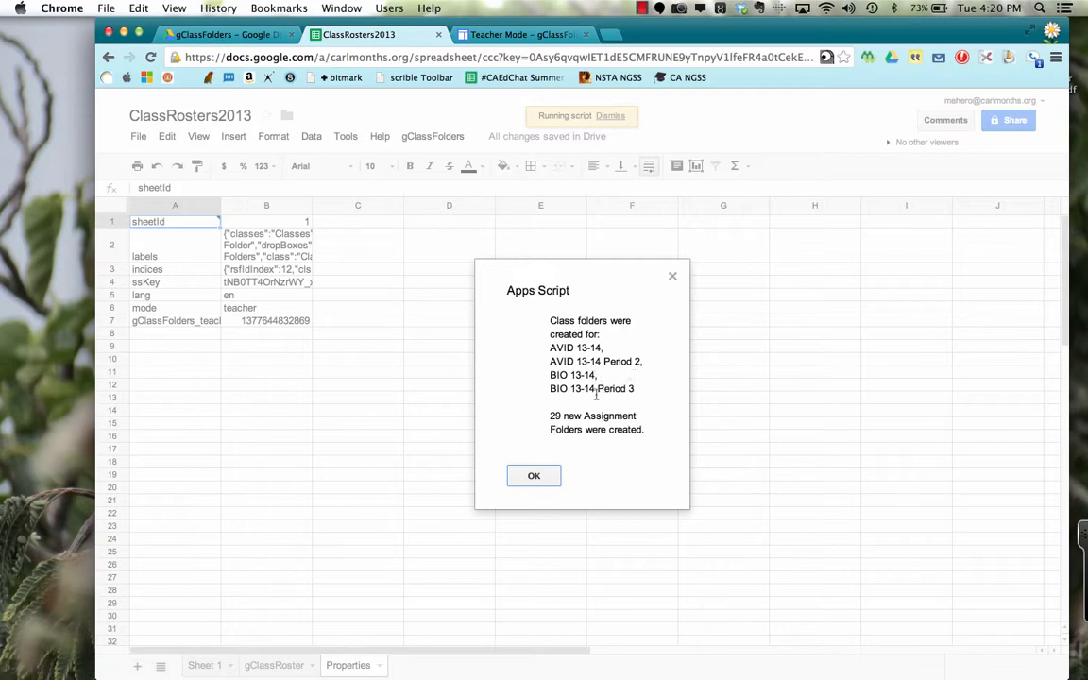
click(535, 477)
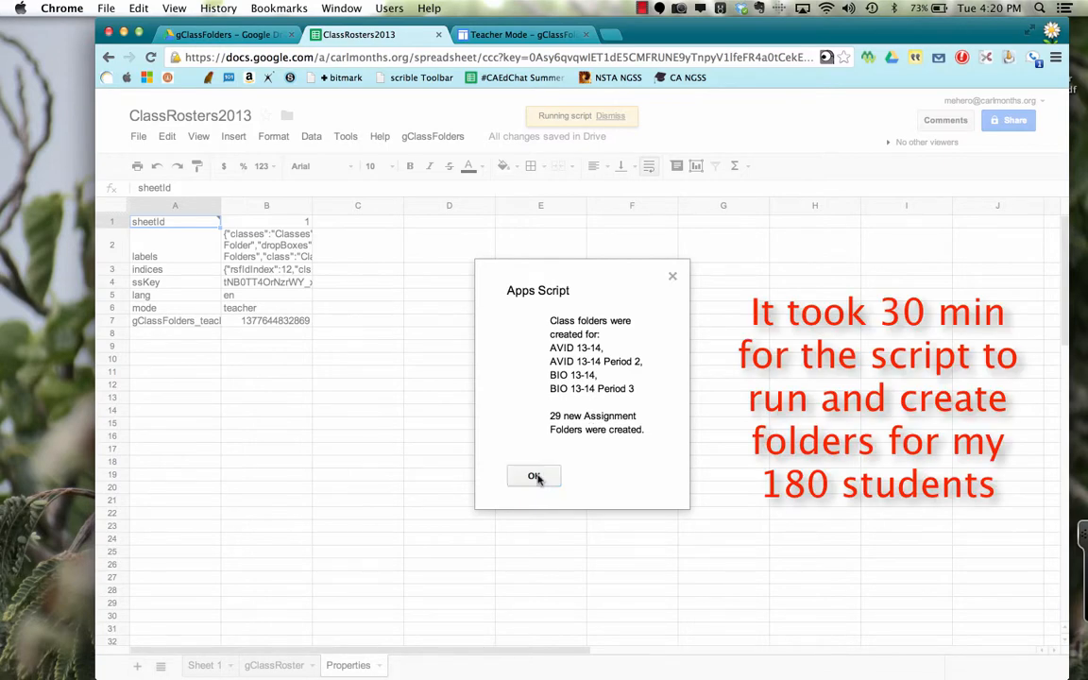
Examine the status and folder ID columns that gClassFolders added to the gClassRoster sheet
click(262, 665)
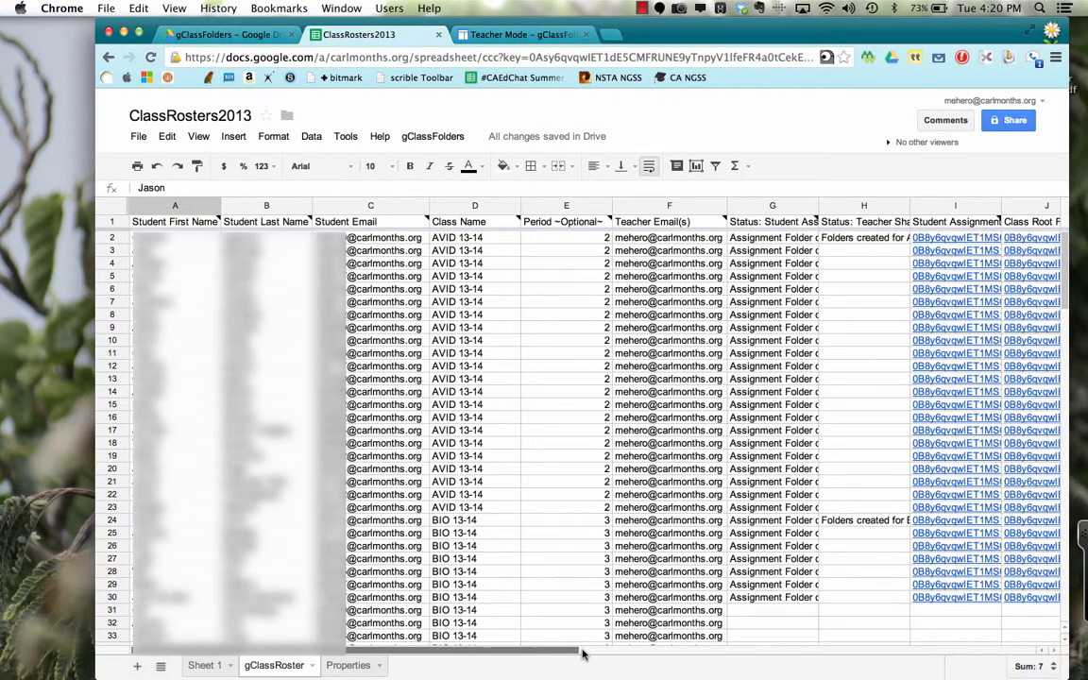
drag(583, 649, 855, 651)
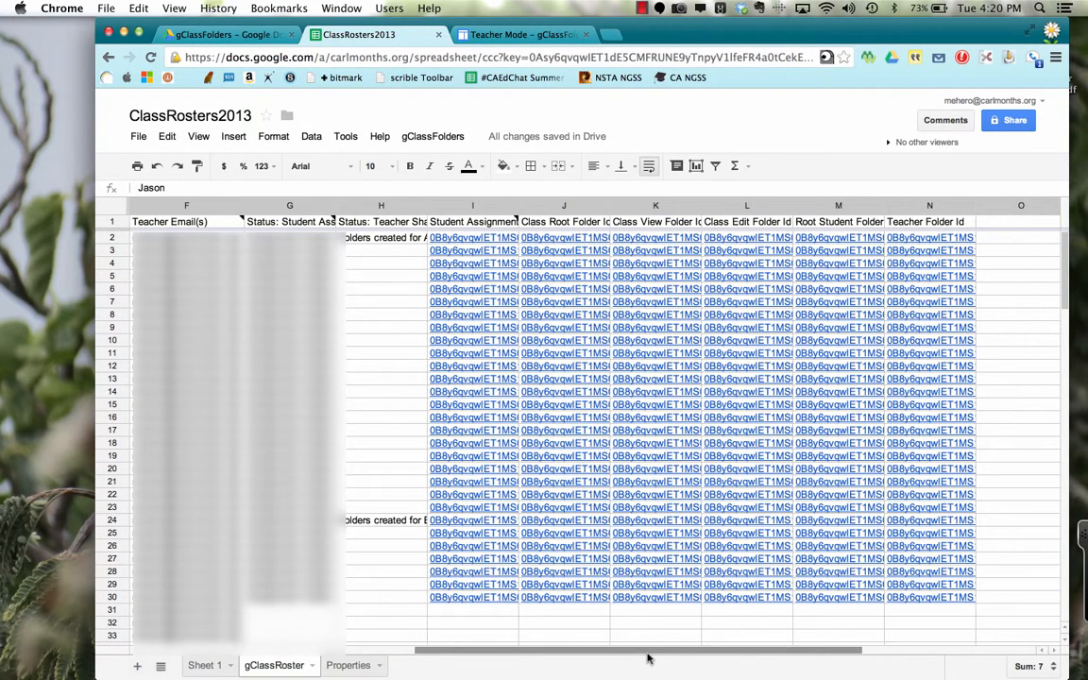
drag(648, 652, 508, 662)
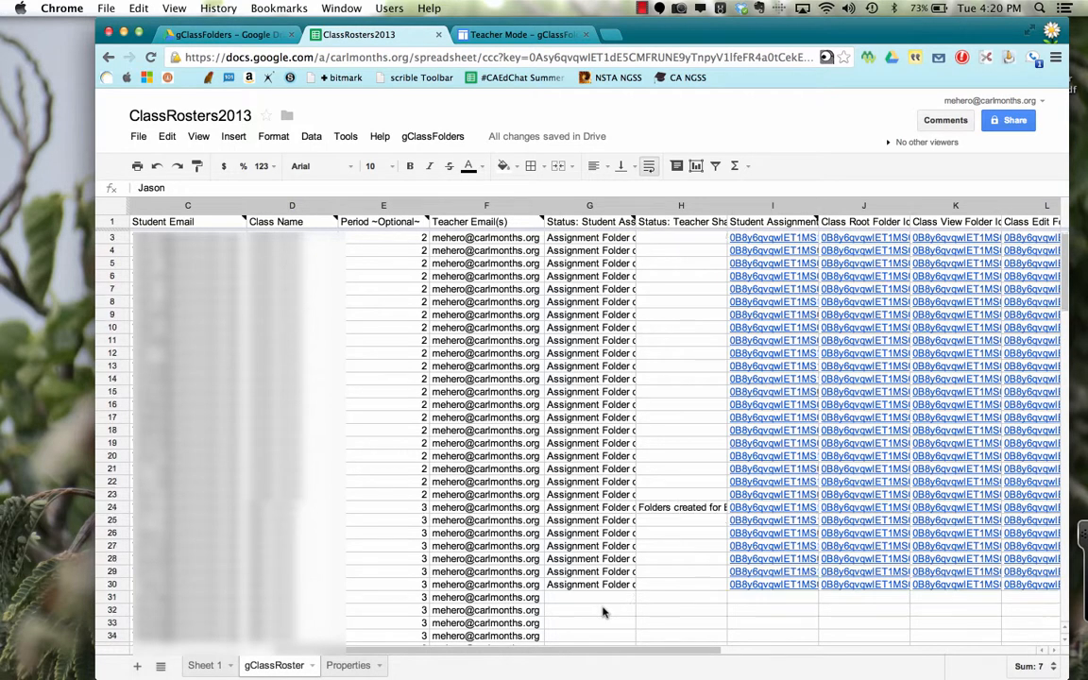
scroll(604, 612, down, 2)
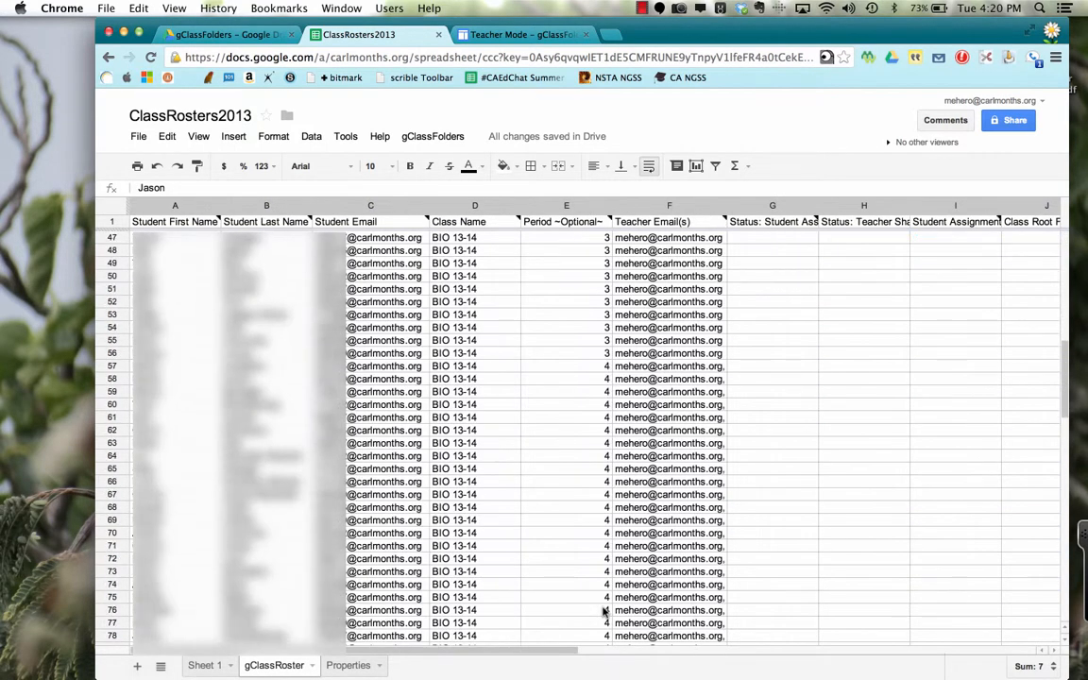
scroll(605, 612, up, 10)
scroll(605, 613, up, 2)
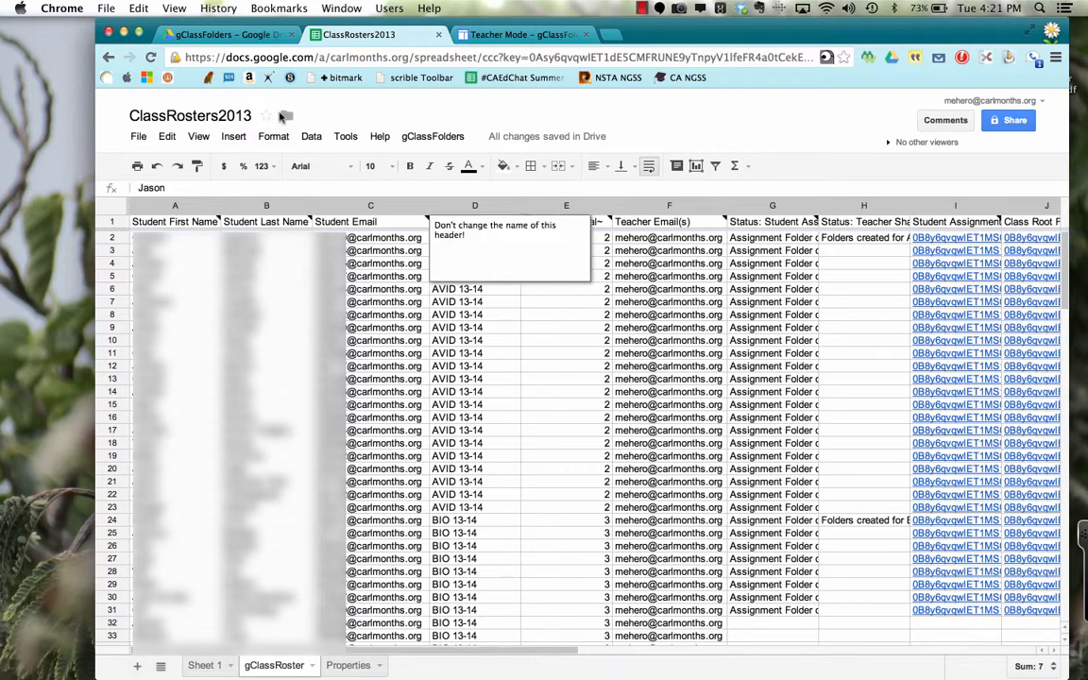
Move The AVID Letters document from My Drive into the AVID 13-14 - View folder, and open that folder
click(245, 35)
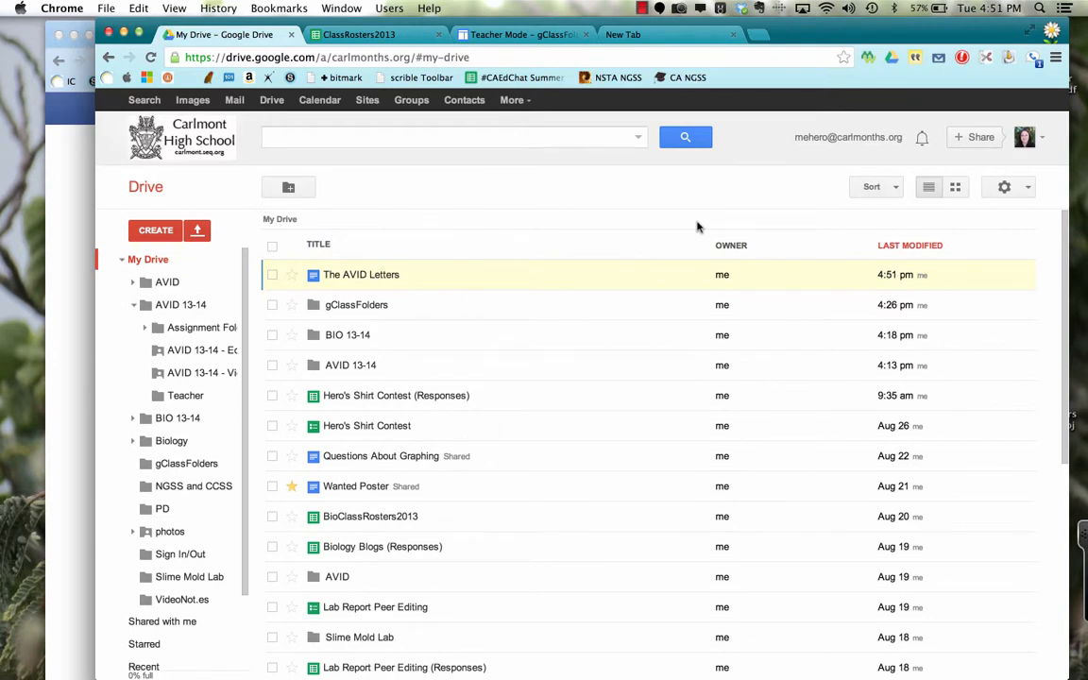
click(272, 275)
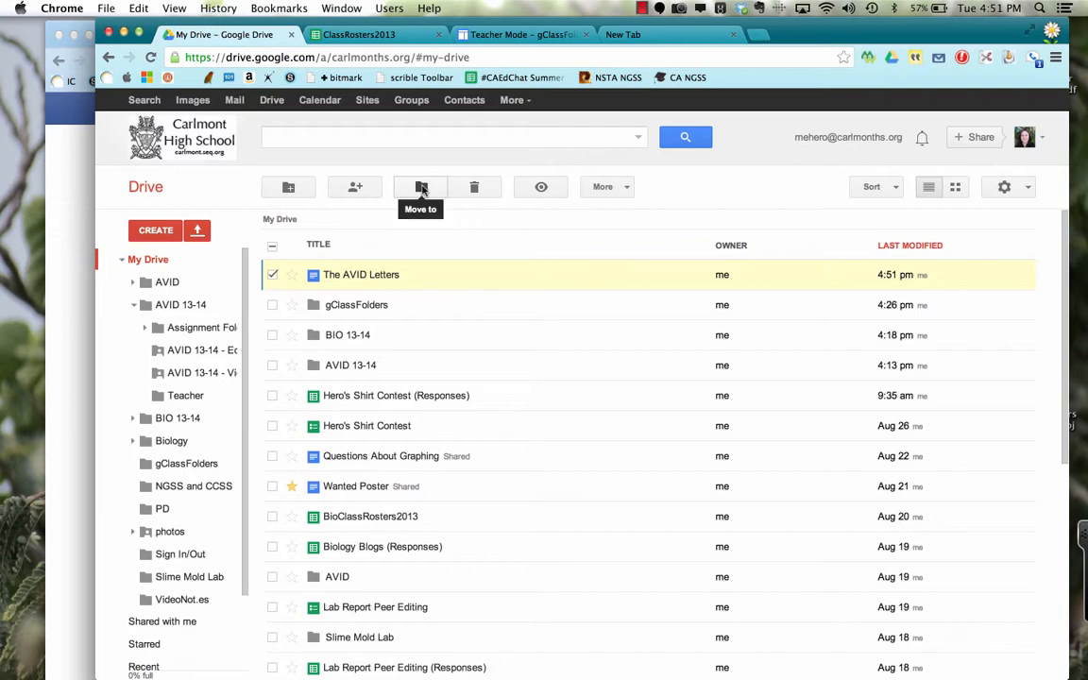
click(422, 188)
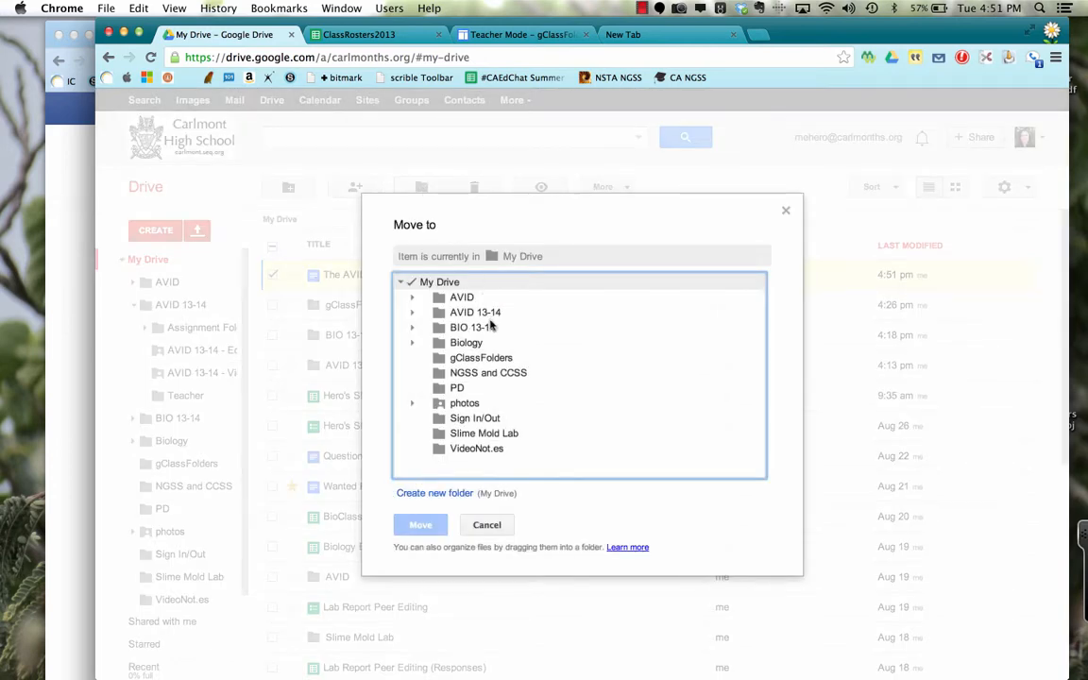
click(412, 311)
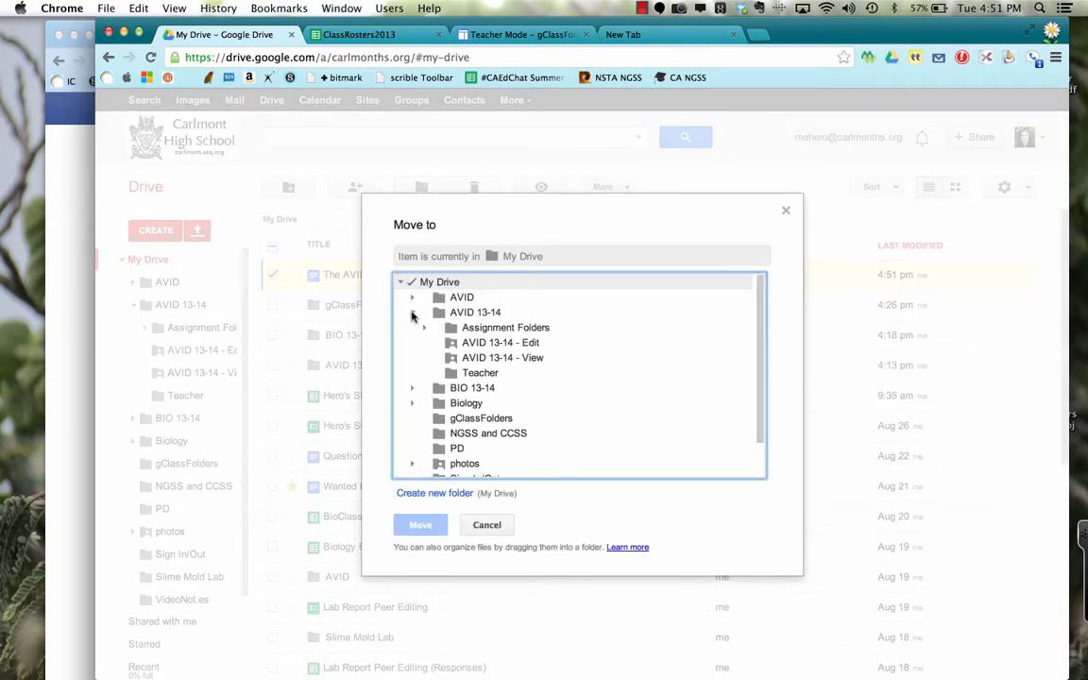
click(484, 359)
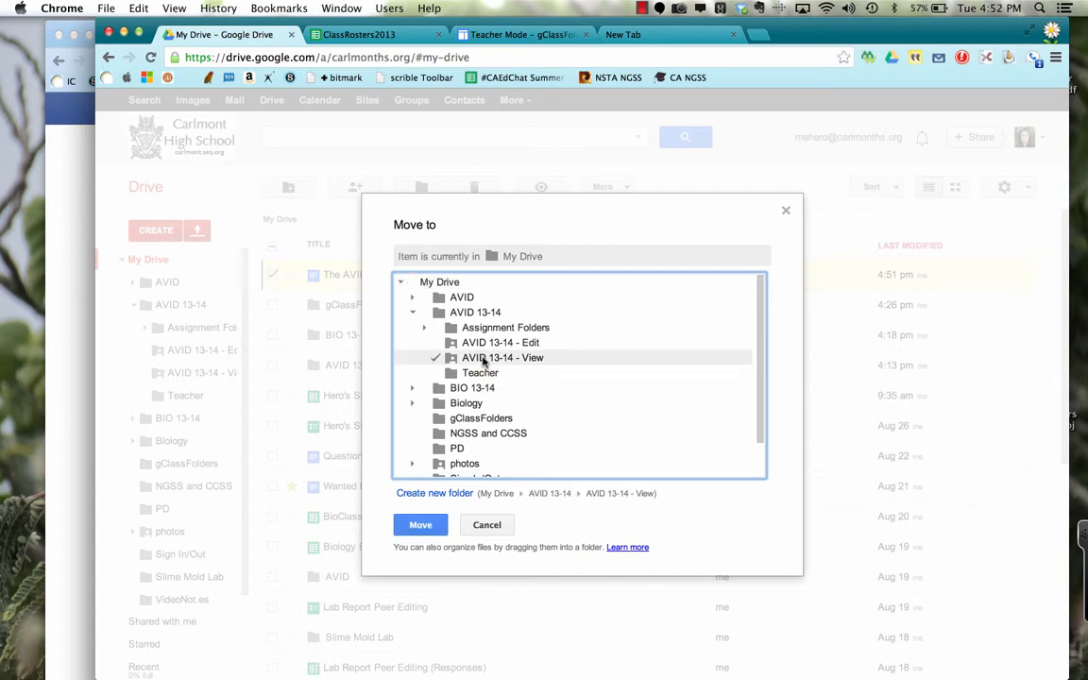
click(484, 370)
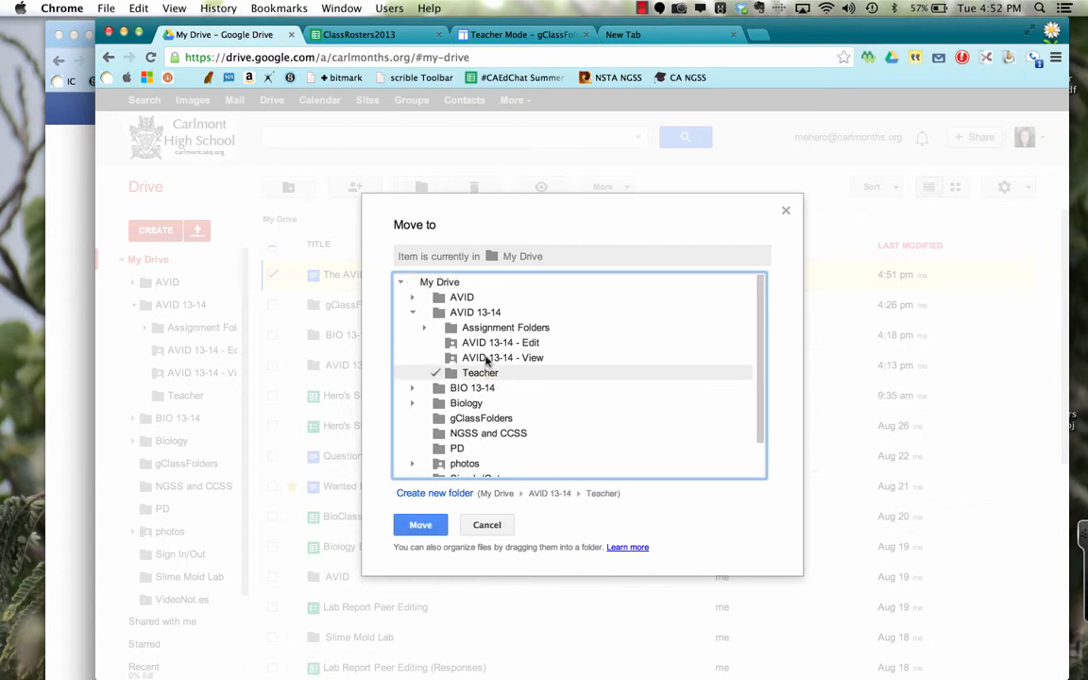
click(484, 359)
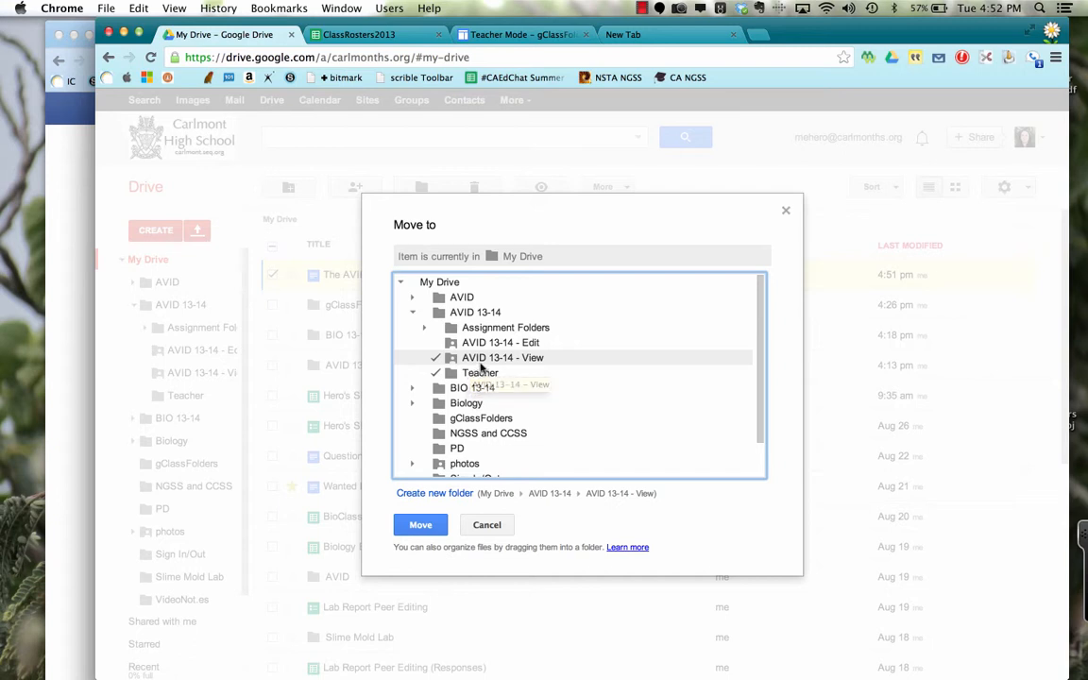
click(480, 368)
click(421, 524)
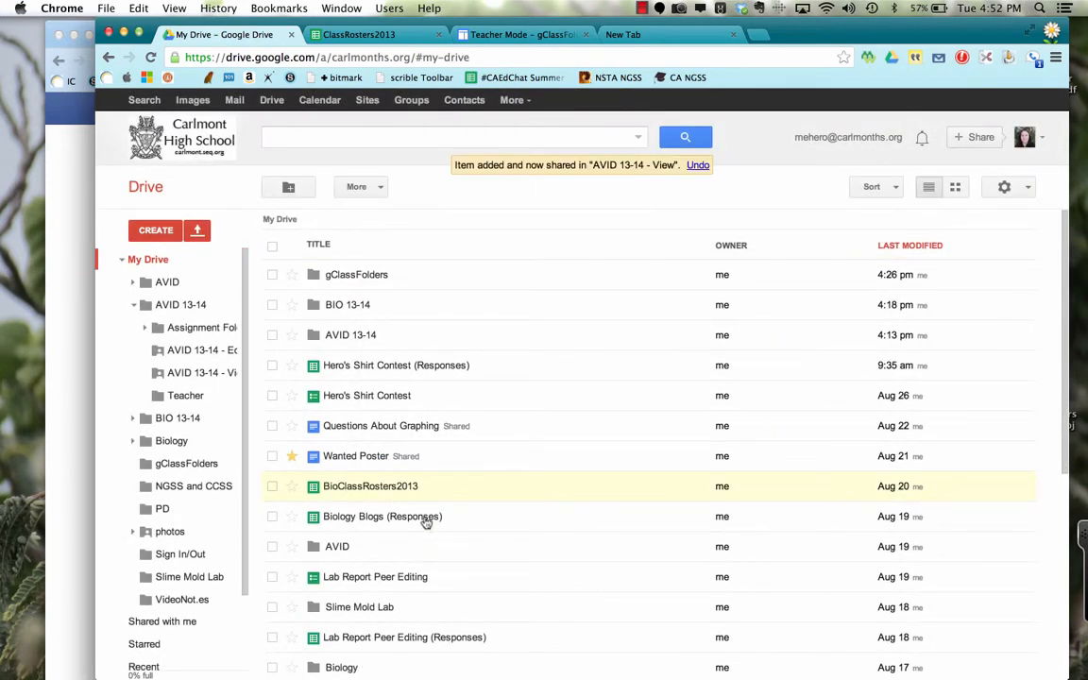
click(206, 354)
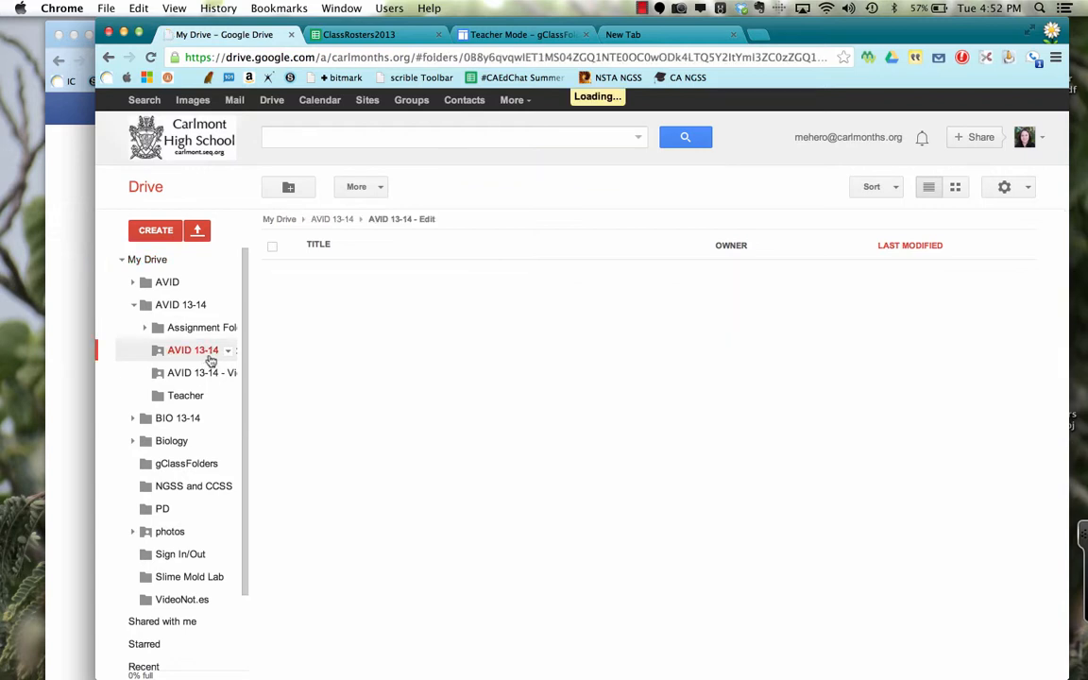
click(209, 373)
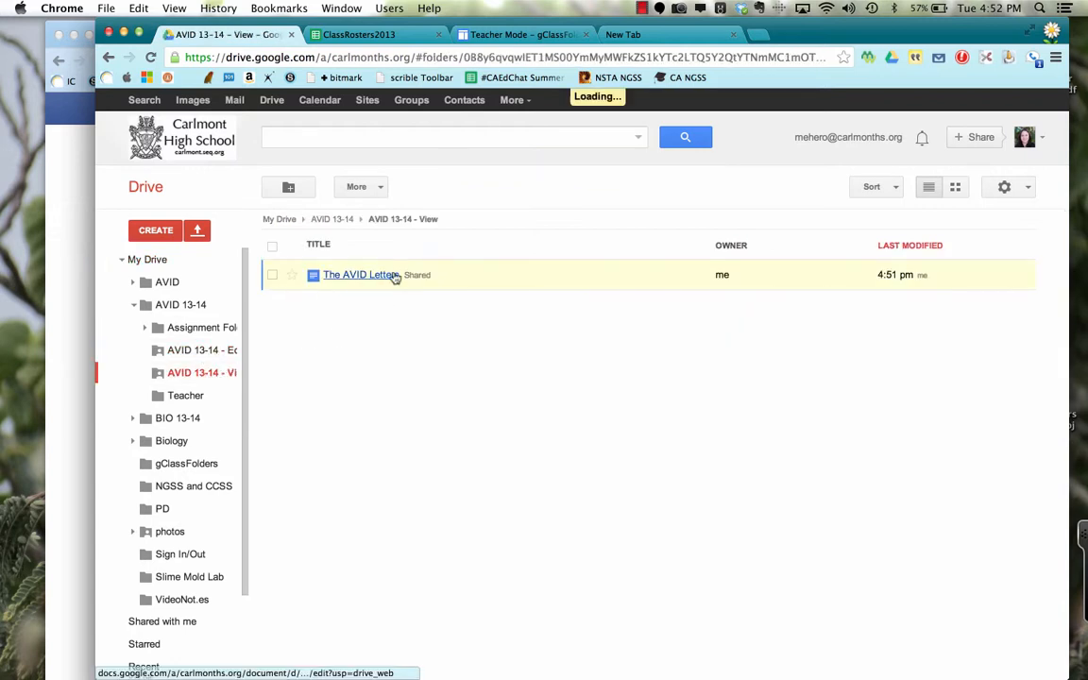